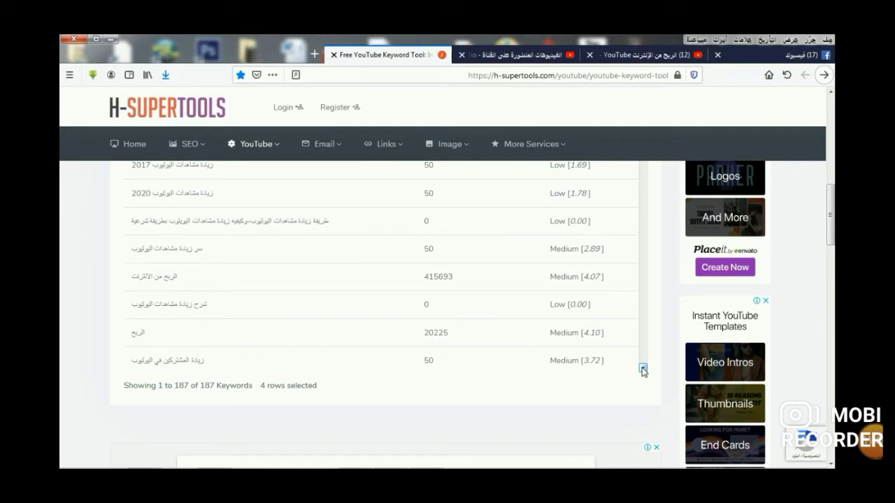
Select the keywords "الربح" and "طريقة" in the related keywords table, adding them to the current selection.
{"action": "left_click", "coordinate": [160, 337]}
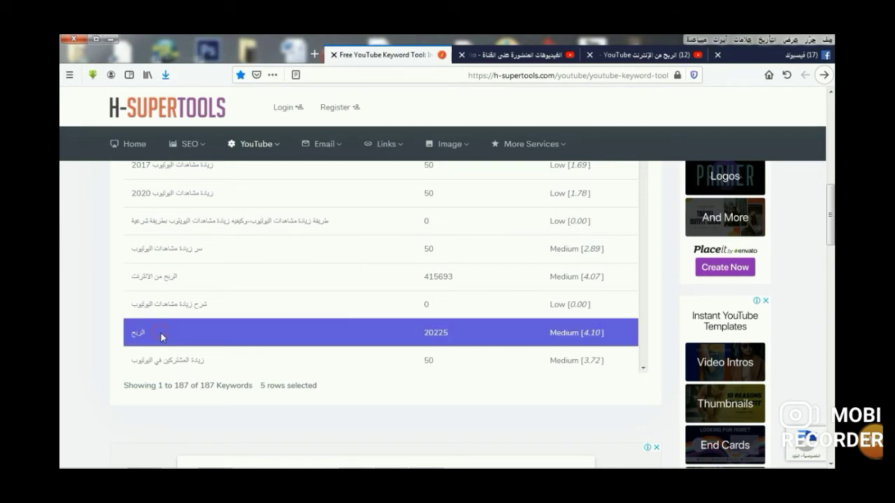
{"action": "left_click", "coordinate": [642, 369]}
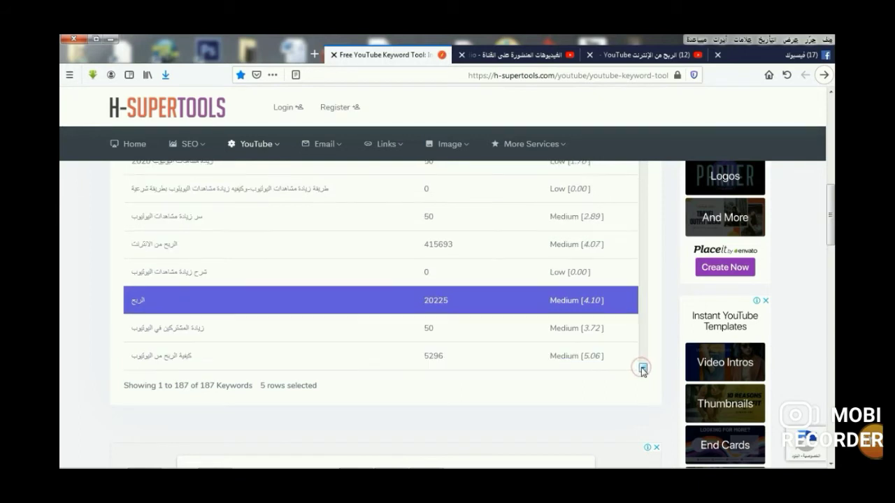
{"action": "left_click", "coordinate": [643, 369]}
{"action": "left_click", "coordinate": [642, 370]}
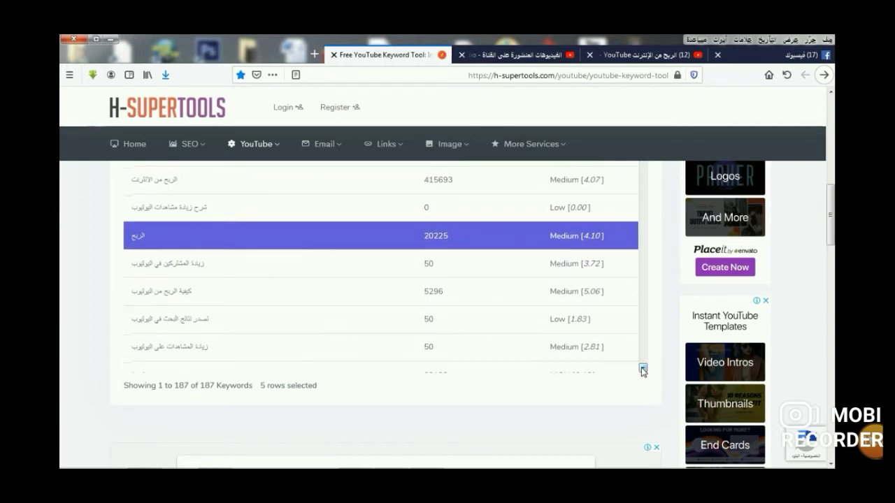
{"action": "left_click", "coordinate": [643, 369]}
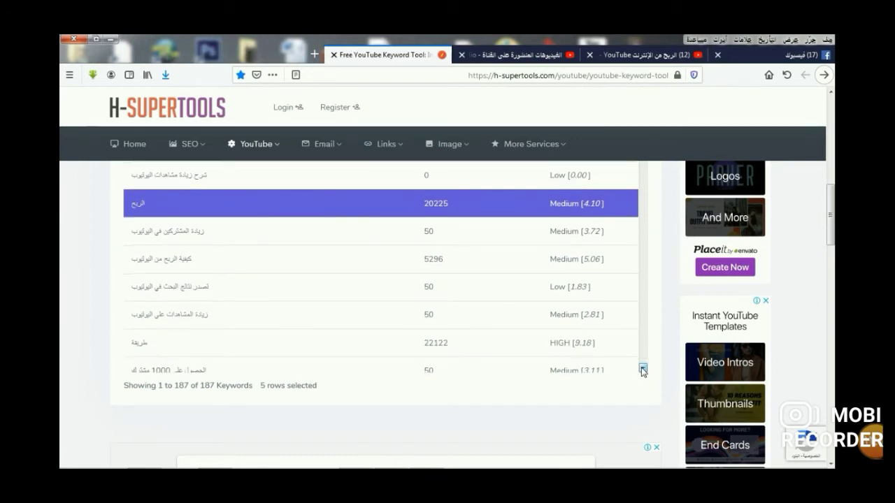
{"action": "left_click", "coordinate": [643, 369]}
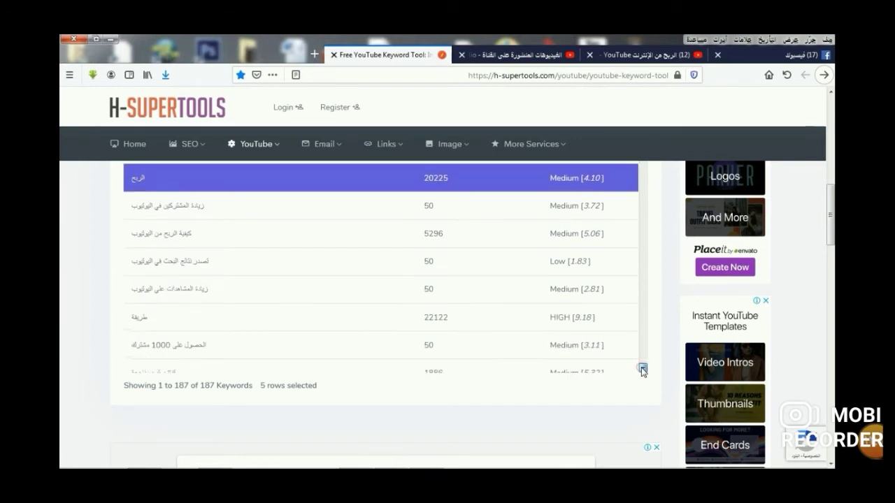
{"action": "left_click", "coordinate": [142, 309]}
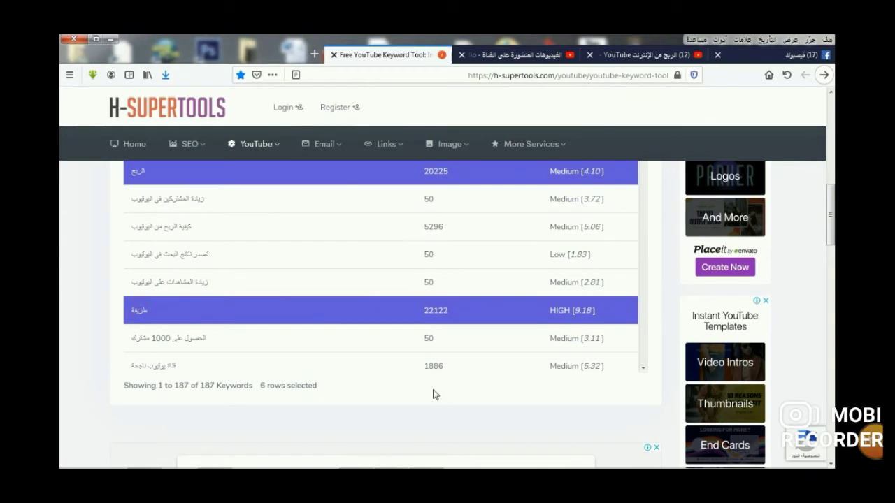
Add the keywords "youtube views" and "قناة يوتيوب ناجحة" to the selected rows of the related keywords table.
{"action": "left_click", "coordinate": [643, 370]}
{"action": "left_click", "coordinate": [642, 369]}
{"action": "left_click", "coordinate": [642, 369]}
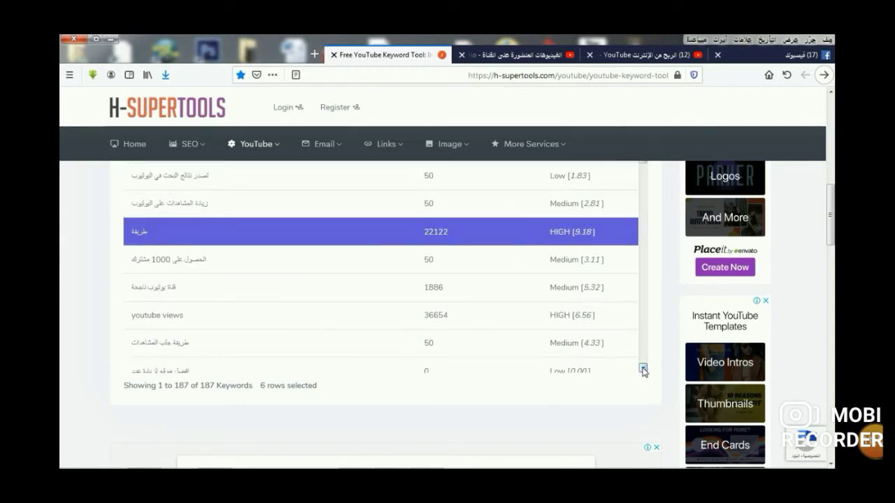
{"action": "left_click", "coordinate": [643, 369]}
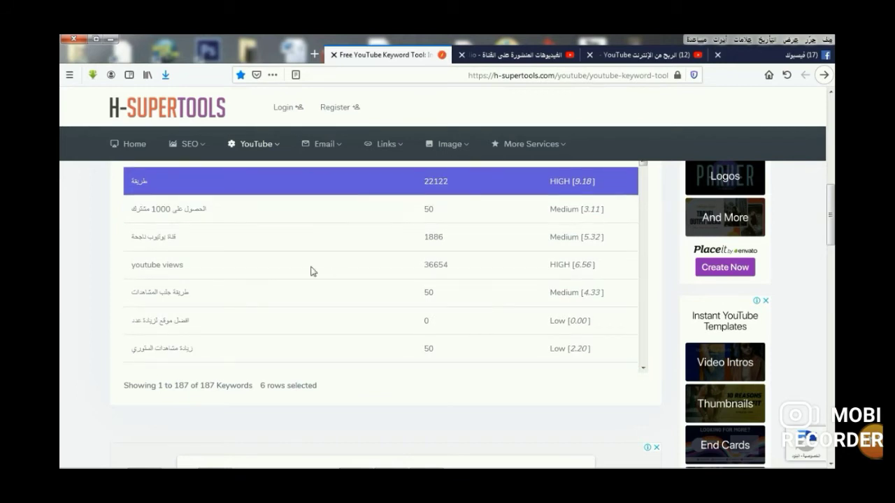
{"action": "left_click", "coordinate": [177, 266]}
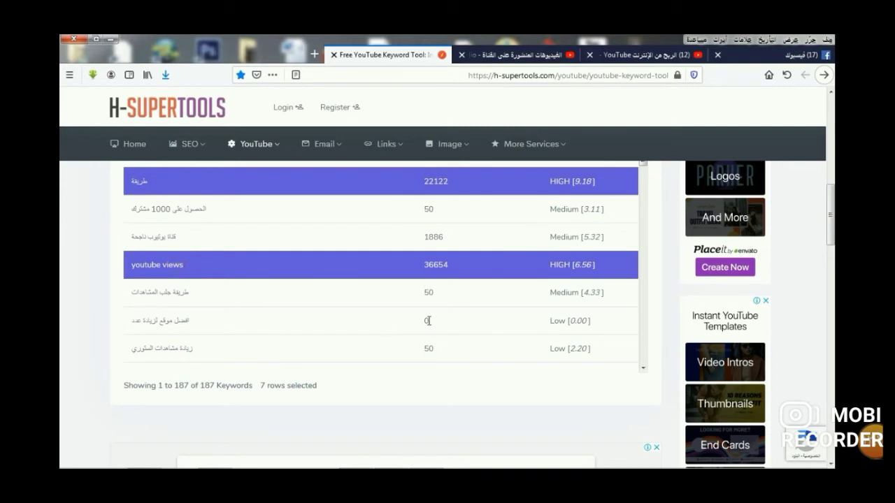
{"action": "left_click", "coordinate": [164, 236]}
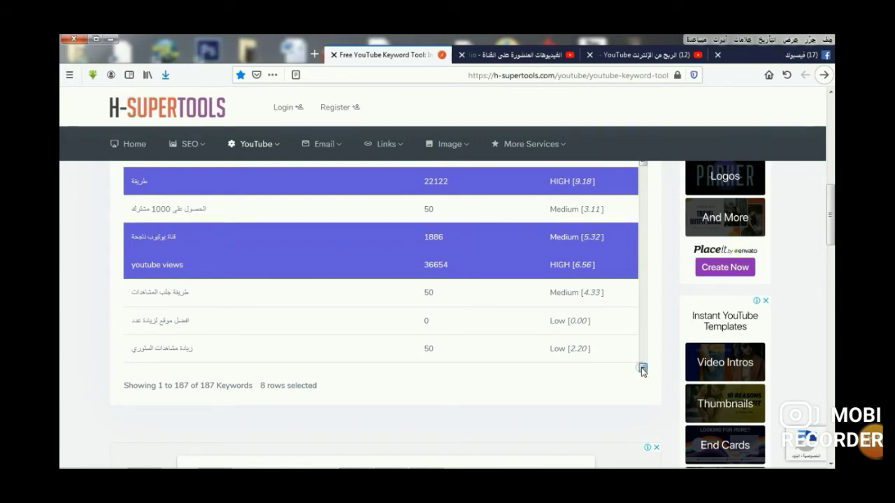
Examine the further related keywords in the table, with their monthly volumes and difficulty ratings.
{"action": "left_click", "coordinate": [644, 370]}
{"action": "left_click", "coordinate": [643, 370]}
{"action": "left_click", "coordinate": [644, 370]}
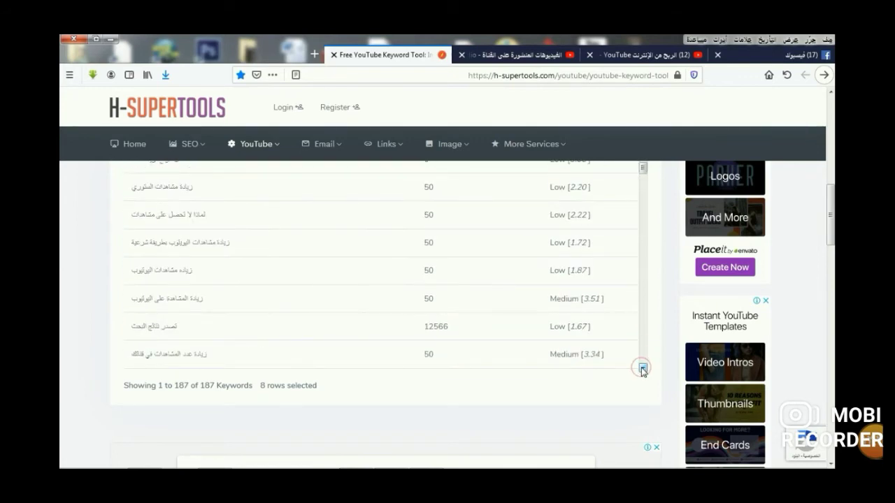
{"action": "left_click", "coordinate": [643, 370]}
{"action": "left_click", "coordinate": [644, 369]}
{"action": "left_click", "coordinate": [644, 370]}
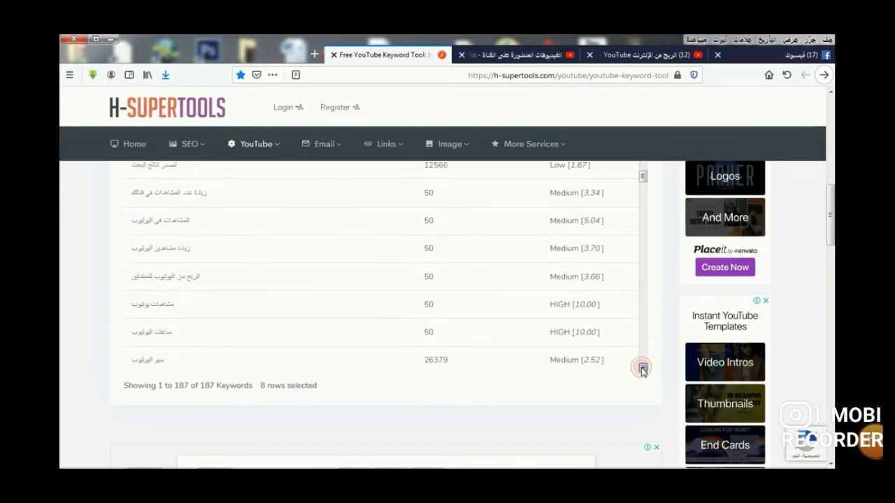
{"action": "left_click", "coordinate": [644, 370]}
{"action": "left_click", "coordinate": [643, 369]}
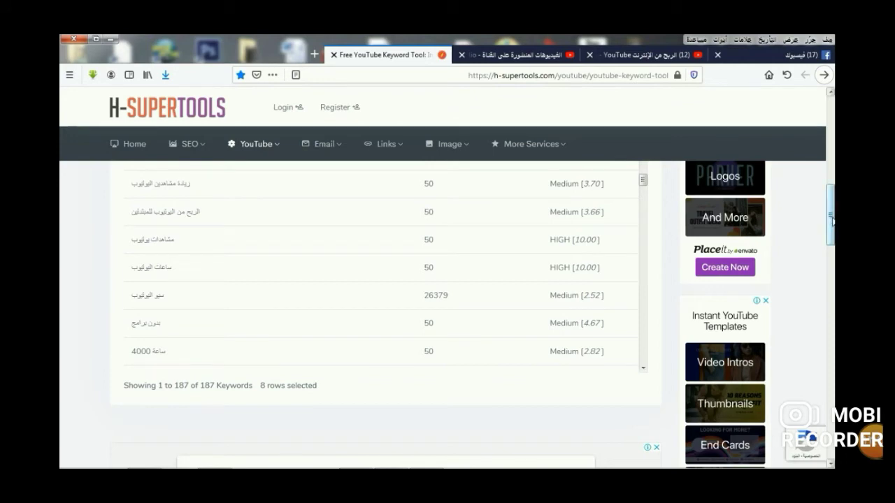
Copy the selected keywords as tags and paste them into the video's tags field in YouTube Studio.
{"action": "left_click_drag", "start_coordinate": [831, 212], "coordinate": [830, 173]}
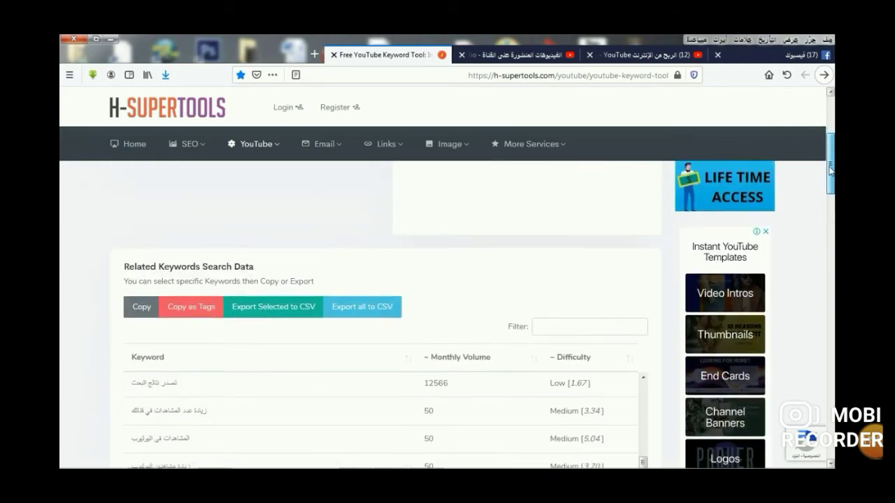
{"action": "left_click", "coordinate": [197, 311]}
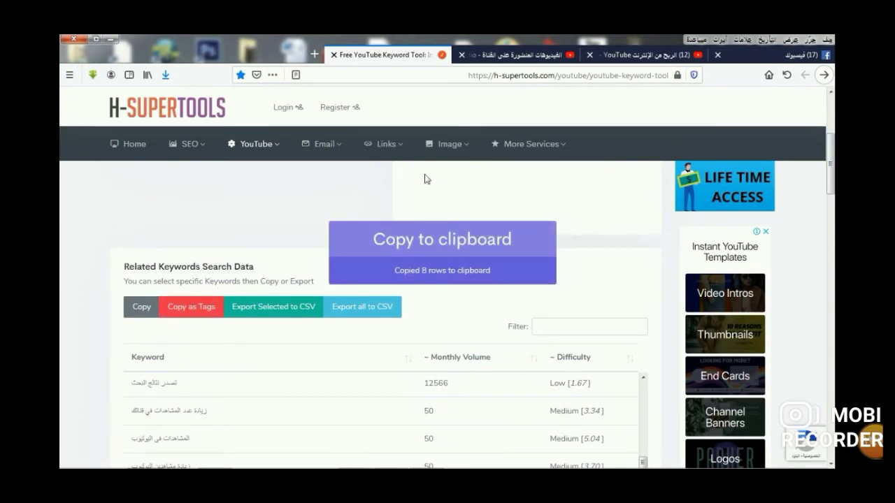
{"action": "left_click", "coordinate": [527, 56]}
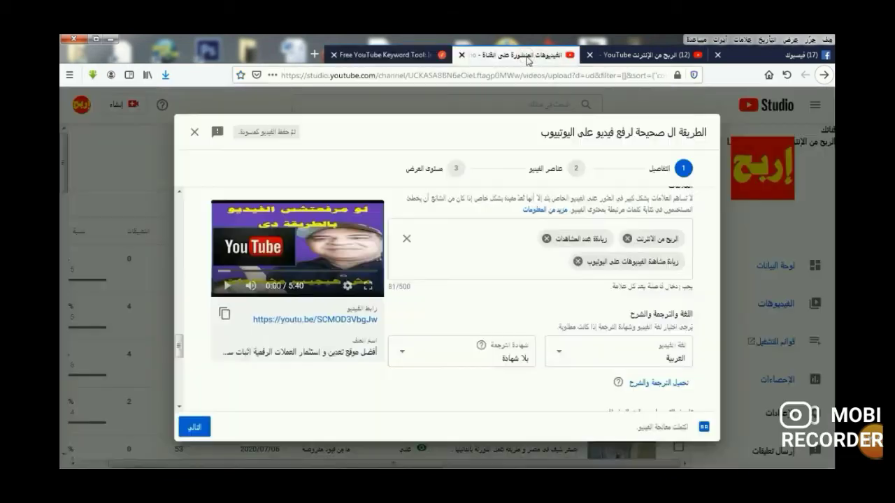
{"action": "left_click", "coordinate": [510, 243]}
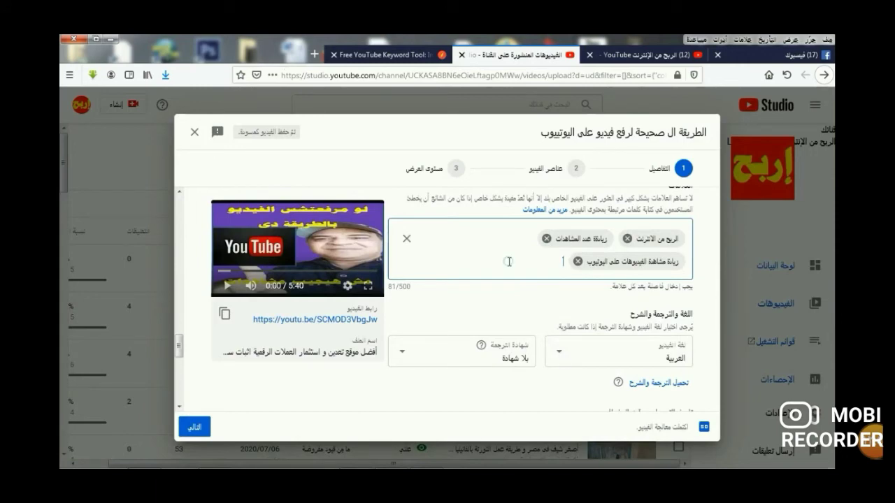
{"action": "right_click", "coordinate": [510, 261]}
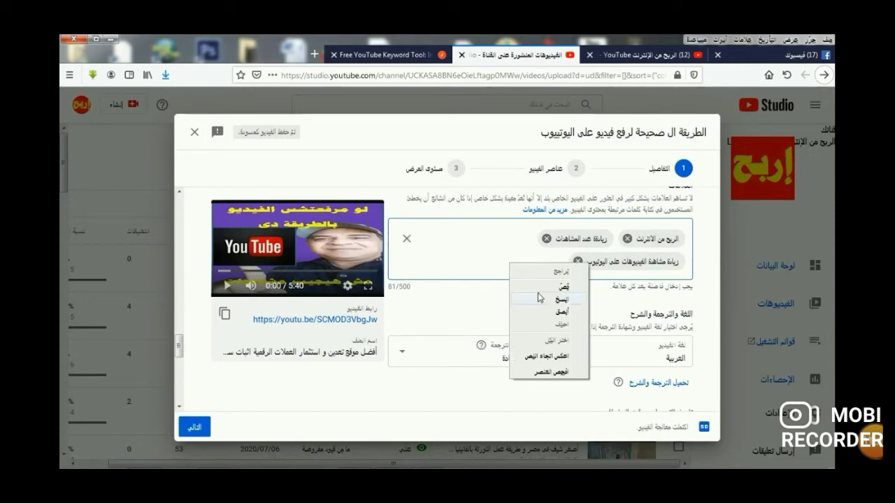
{"action": "left_click", "coordinate": [493, 259]}
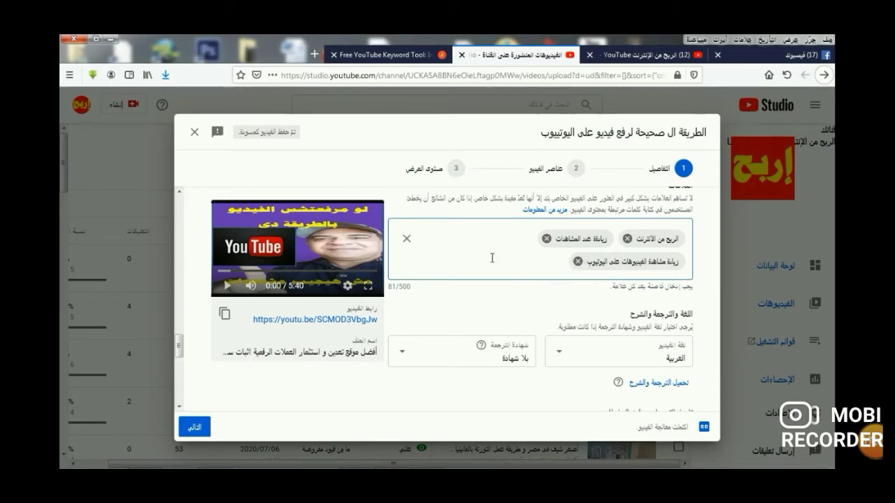
{"action": "key", "text": "ctrl+v"}
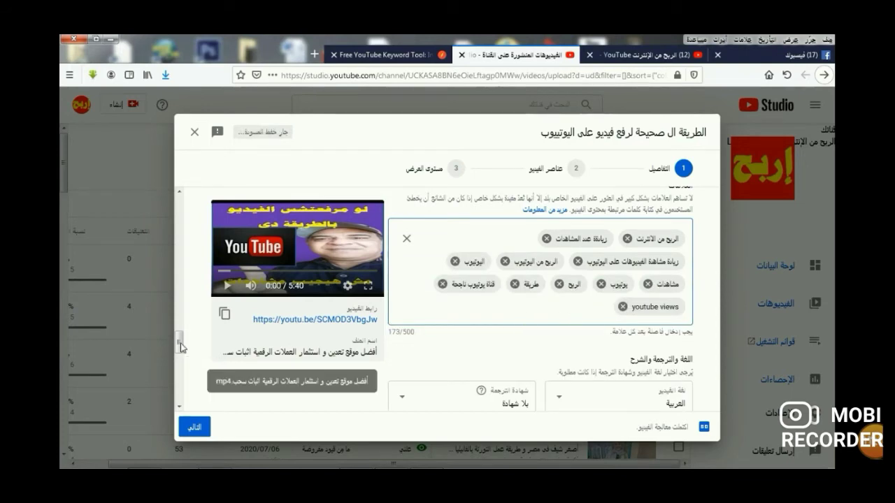
Set the video's category to "العلوم والتكنولوجيا", keeping the current Windows color scheme, and continue to the video elements stage.
{"action": "left_click_drag", "start_coordinate": [180, 345], "coordinate": [180, 388]}
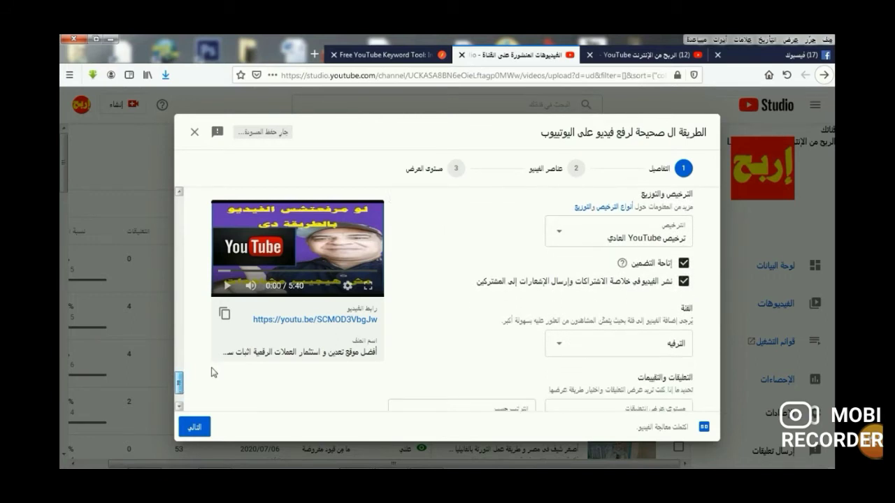
{"action": "left_click", "coordinate": [561, 348]}
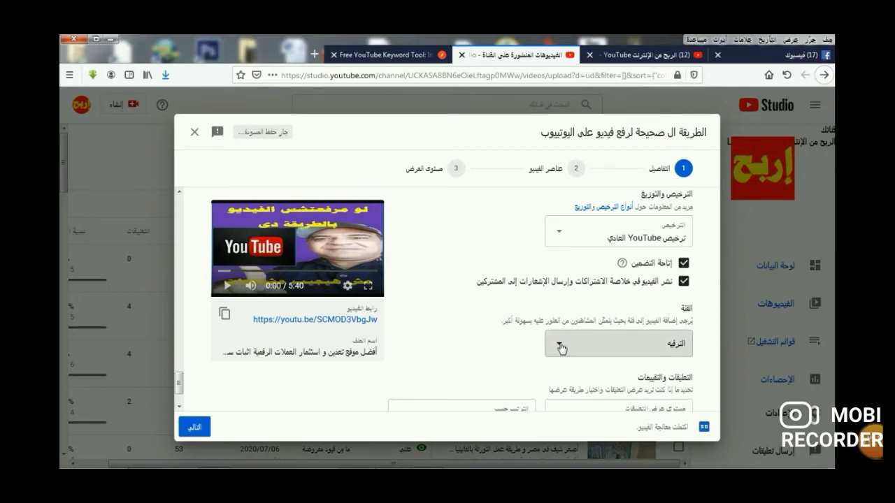
{"action": "left_click", "coordinate": [561, 349]}
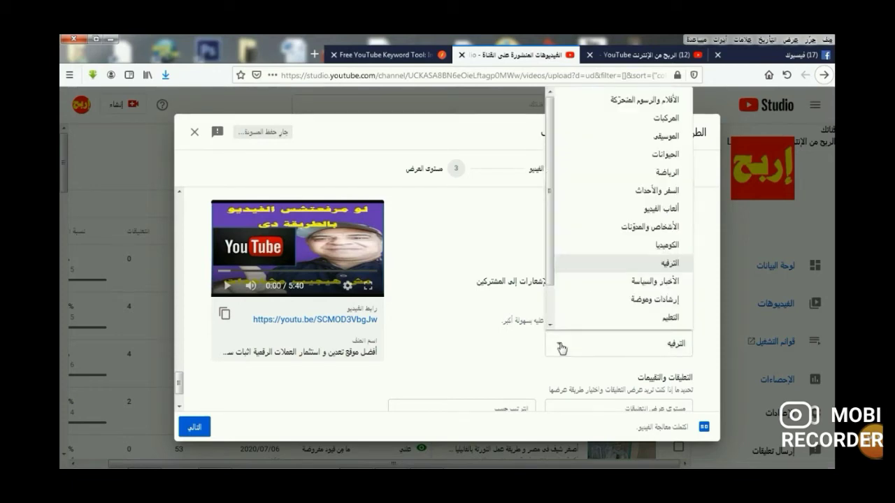
{"action": "left_click", "coordinate": [624, 264]}
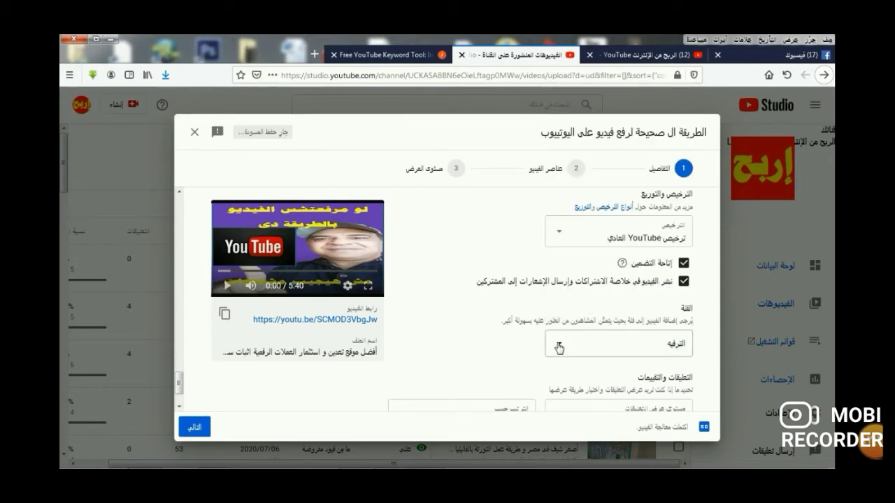
{"action": "left_click", "coordinate": [558, 347]}
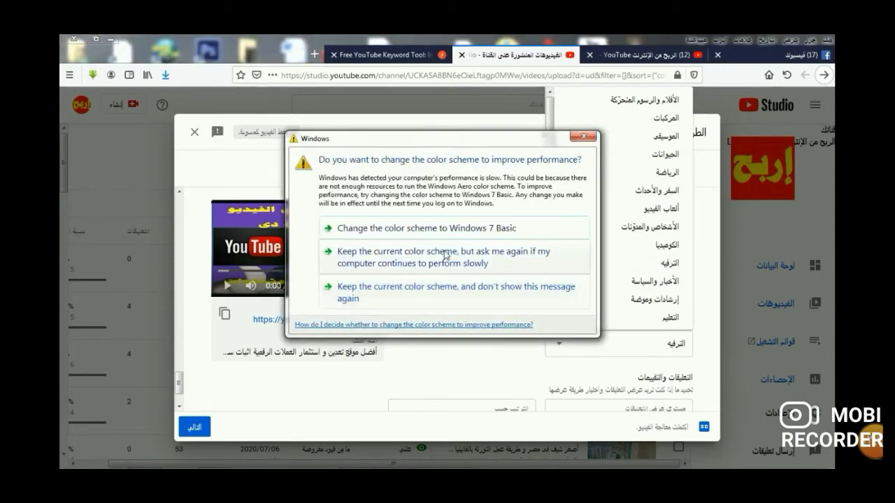
{"action": "left_click", "coordinate": [444, 254]}
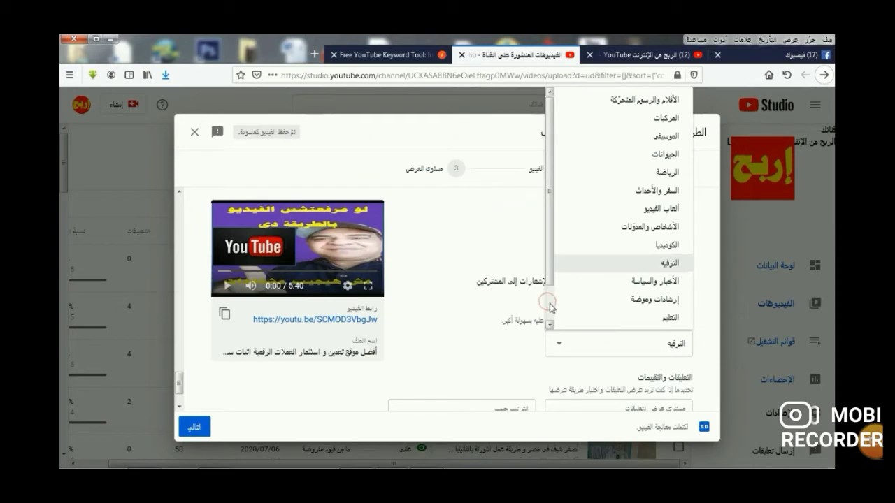
{"action": "scroll", "coordinate": [550, 308], "scroll_direction": "down", "scroll_amount": 1}
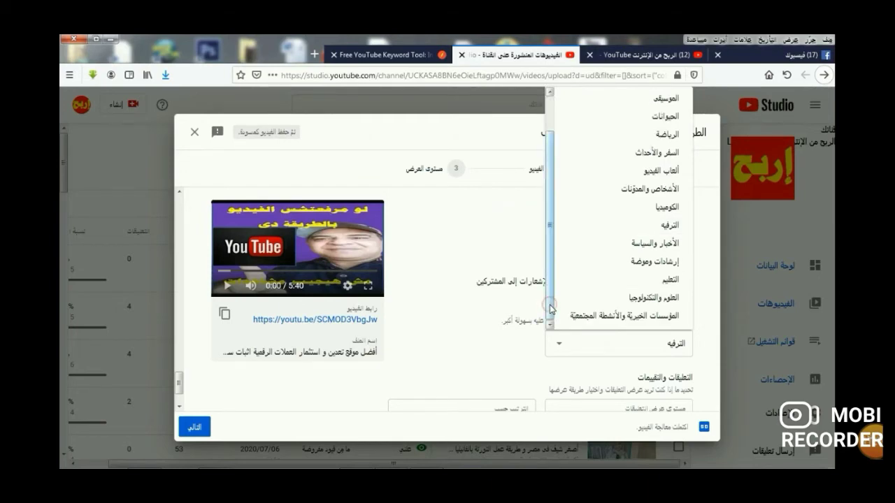
{"action": "left_click", "coordinate": [636, 298]}
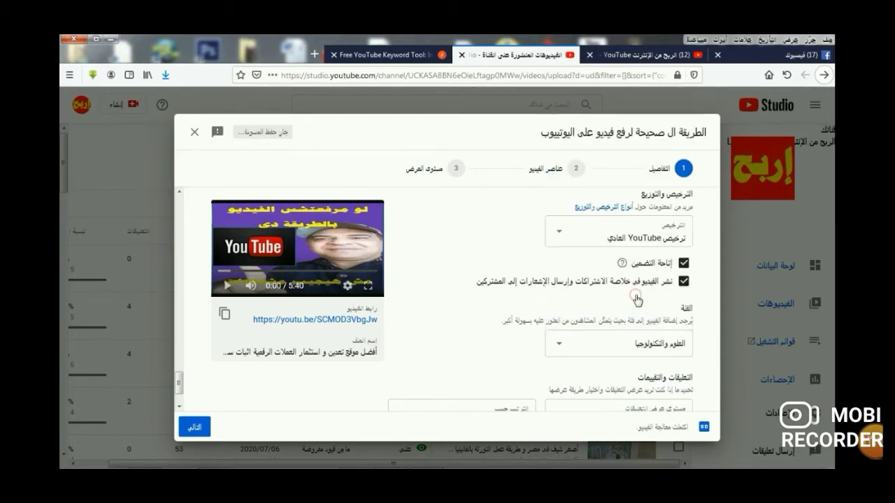
{"action": "left_click", "coordinate": [201, 432]}
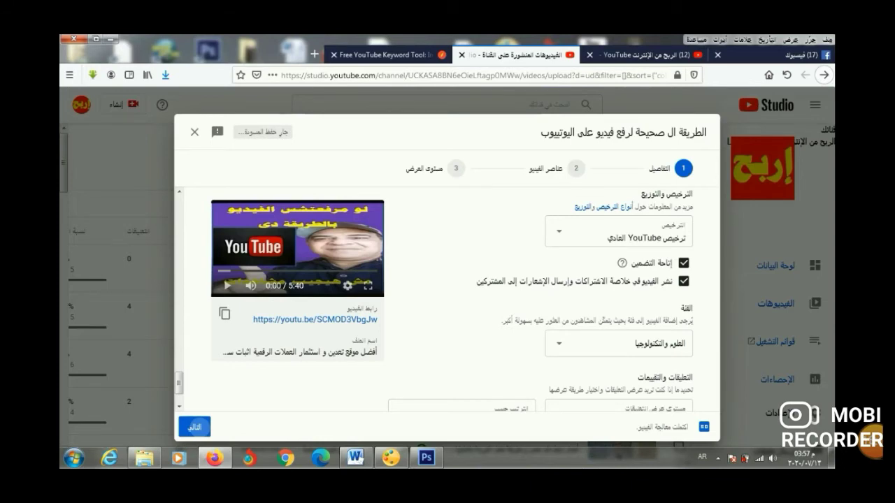
{"action": "left_click", "coordinate": [717, 462]}
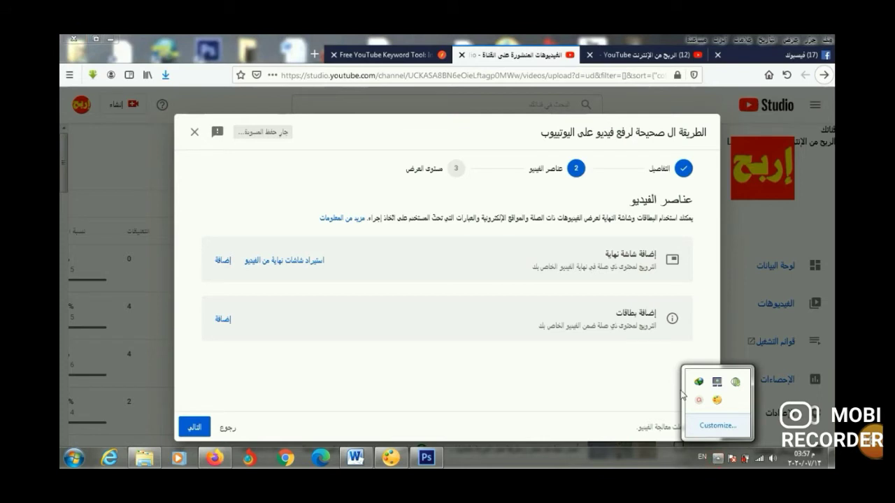
{"action": "left_click", "coordinate": [698, 401]}
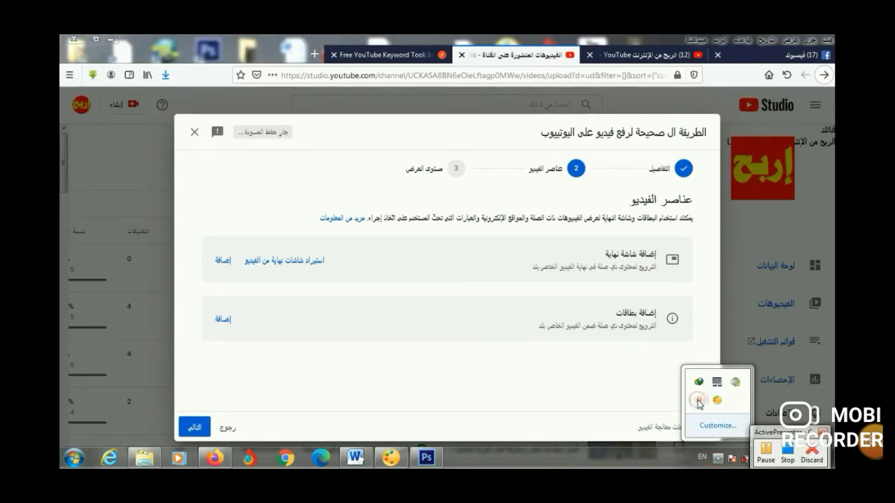
{"action": "left_click", "coordinate": [765, 451]}
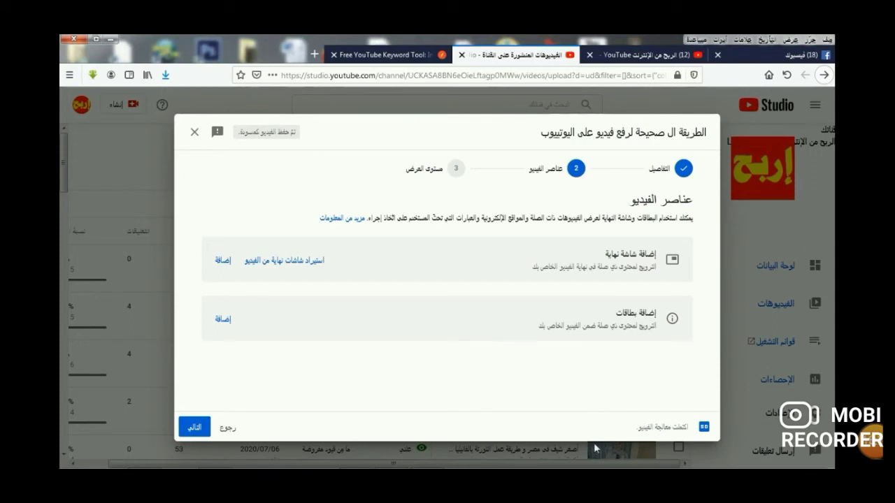
{"action": "left_click", "coordinate": [719, 460]}
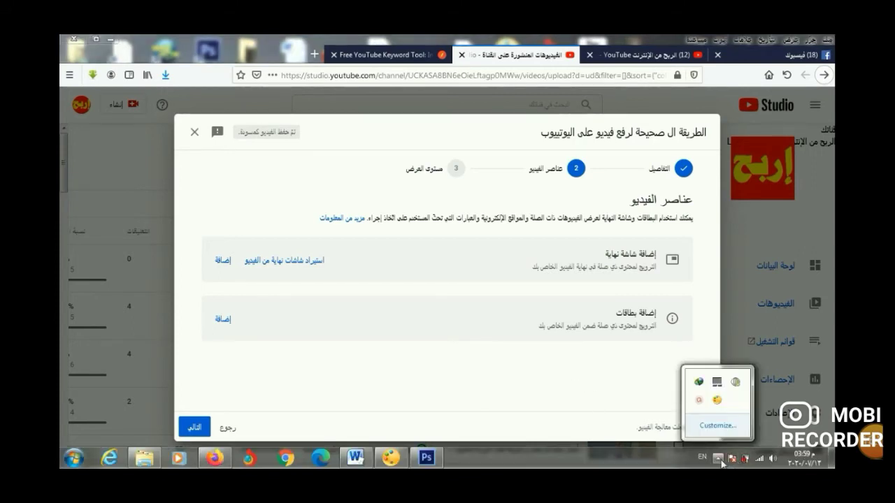
{"action": "left_click", "coordinate": [493, 403]}
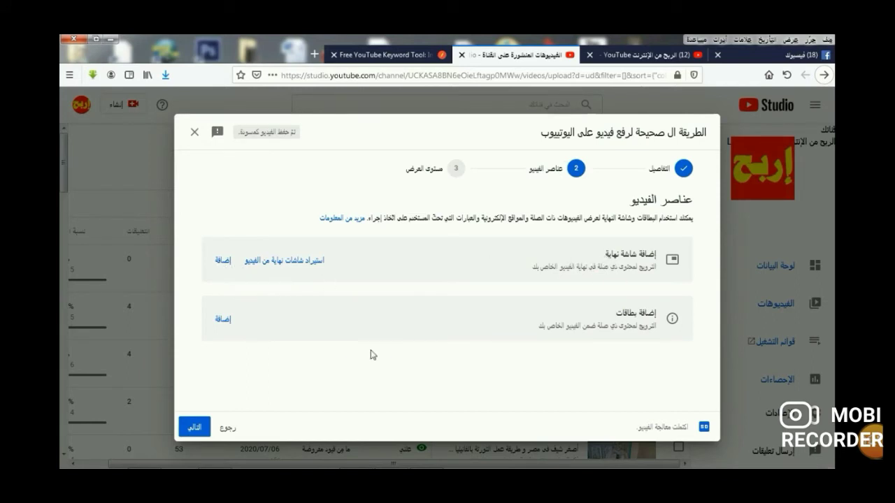
Start the end screen with a video element showing the most recent upload ("أحدث فيديو تم تحميله").
{"action": "left_click", "coordinate": [222, 261]}
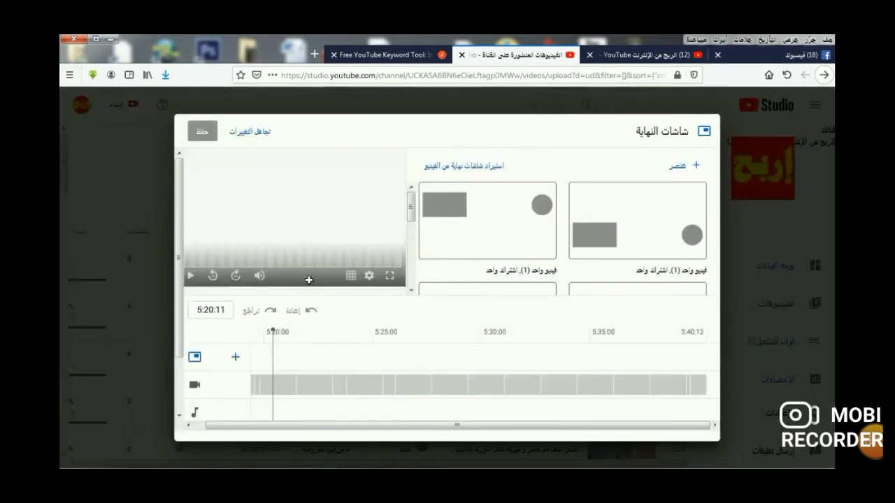
{"action": "left_click", "coordinate": [237, 359]}
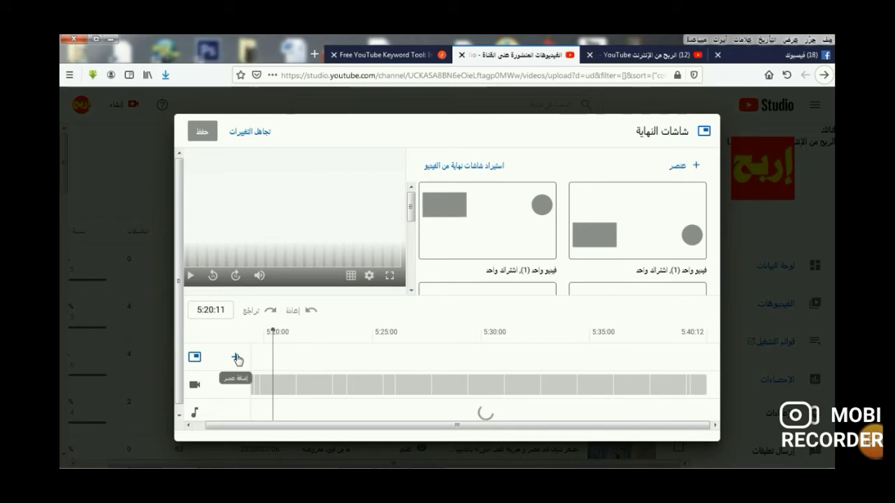
{"action": "left_click", "coordinate": [237, 358]}
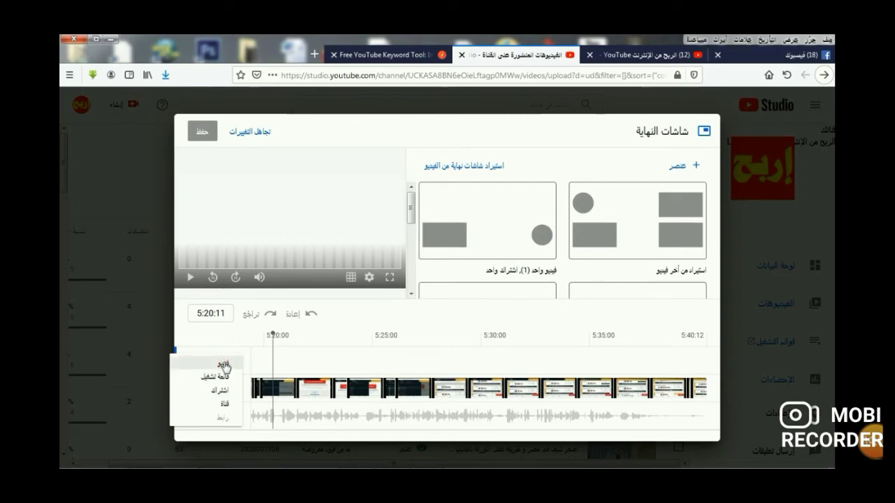
{"action": "left_click", "coordinate": [224, 365]}
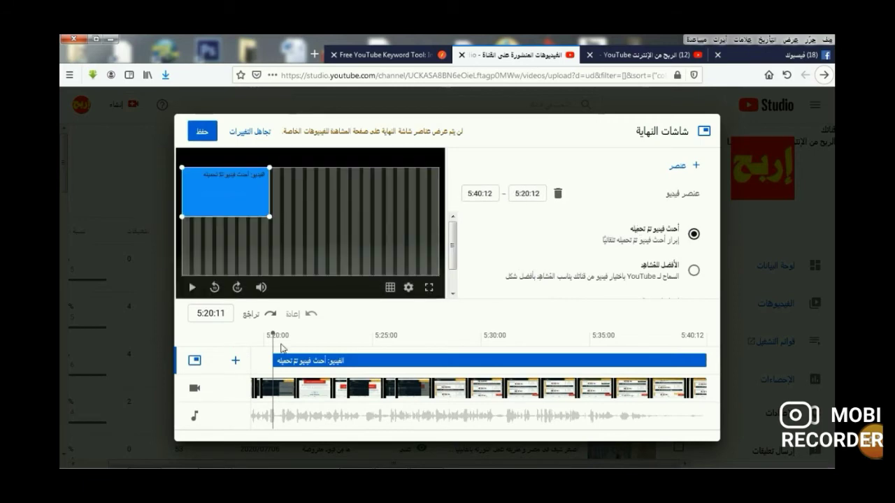
Add a second video element to the end screen, set to the best choice for the viewer ("الأفضل للمُشاهِد").
{"action": "left_click", "coordinate": [236, 362]}
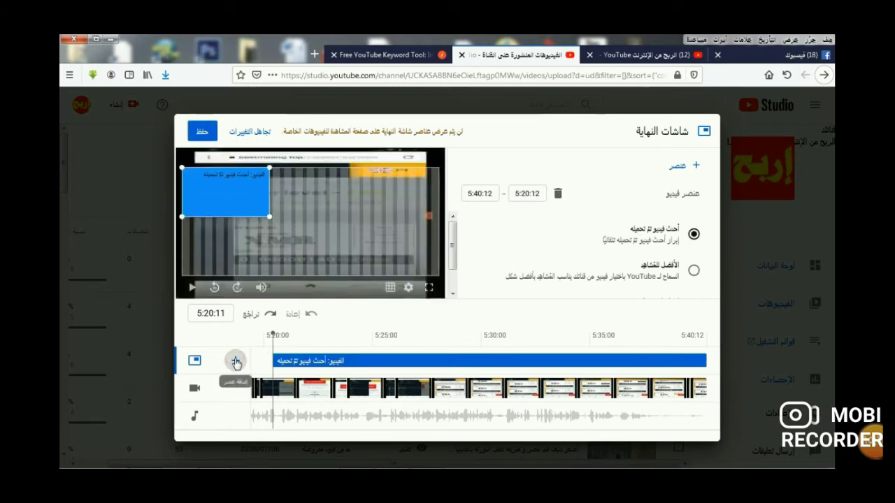
{"action": "left_click", "coordinate": [236, 363]}
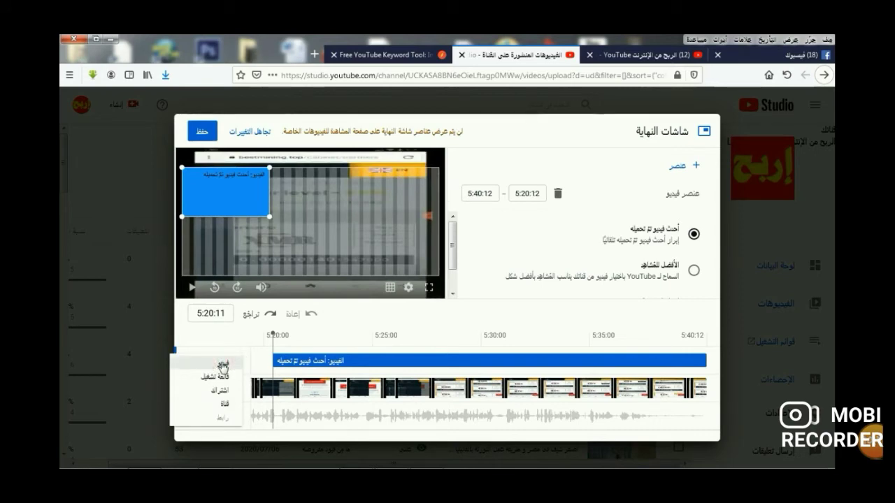
{"action": "left_click", "coordinate": [222, 365]}
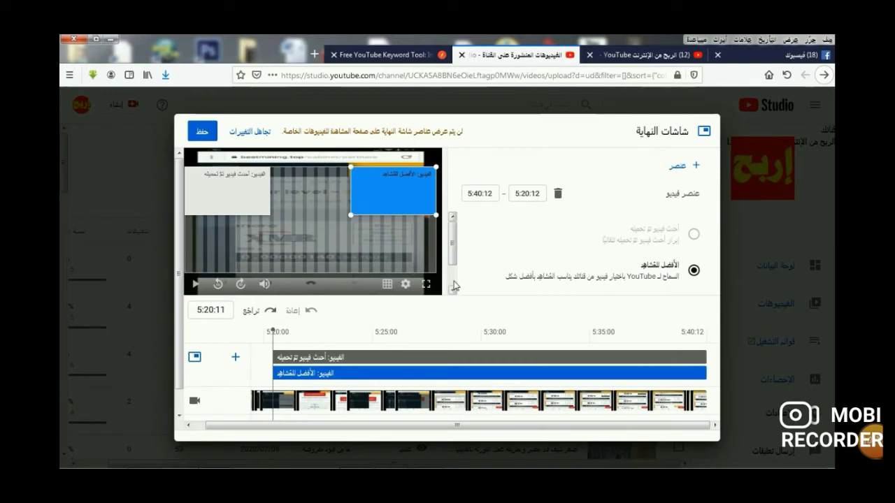
Add a third end screen video element linking to the channel's specific video "زيادة اشتراكات و مشاهدات القنوات مجاناً".
{"action": "scroll", "coordinate": [454, 285], "scroll_direction": "down", "scroll_amount": 1}
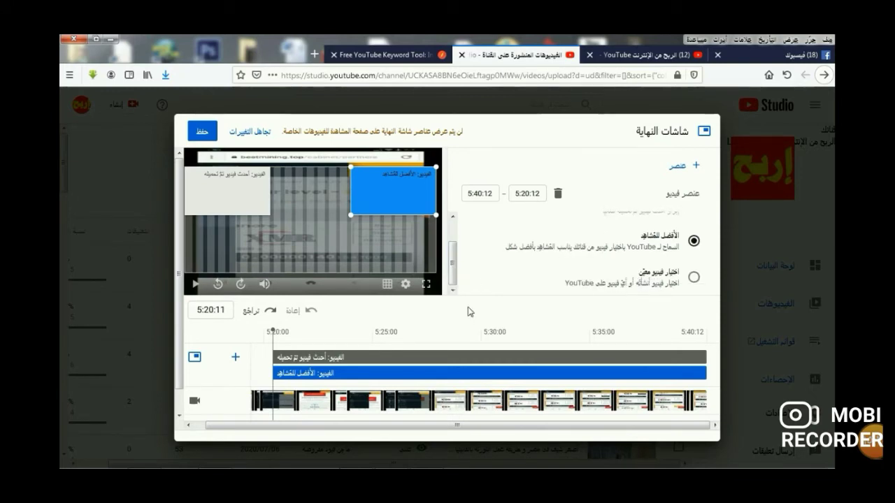
{"action": "left_click", "coordinate": [237, 359]}
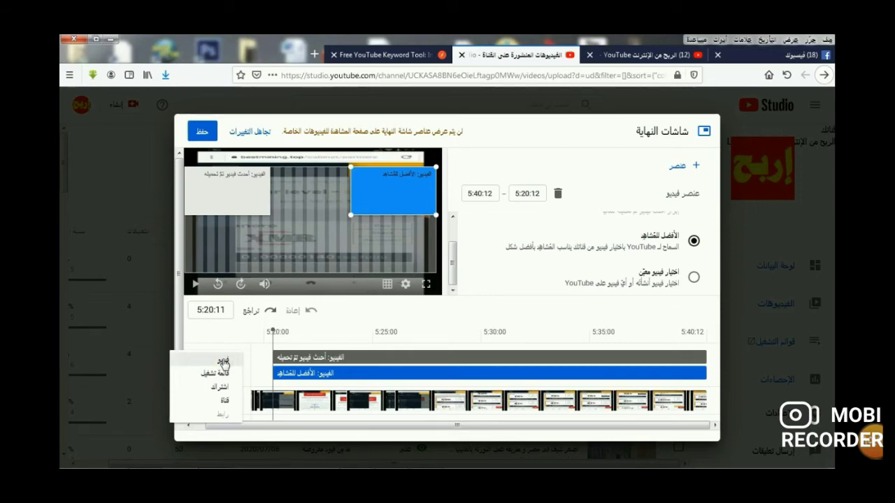
{"action": "left_click", "coordinate": [224, 362]}
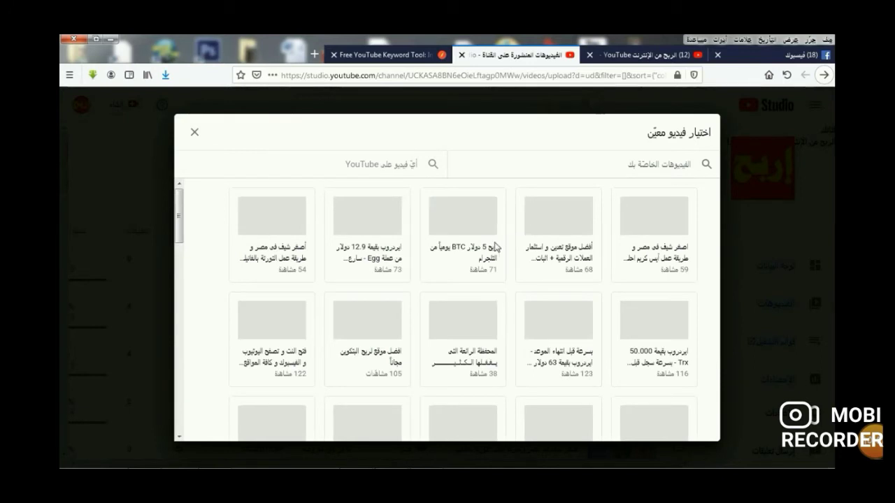
{"action": "left_click", "coordinate": [486, 238]}
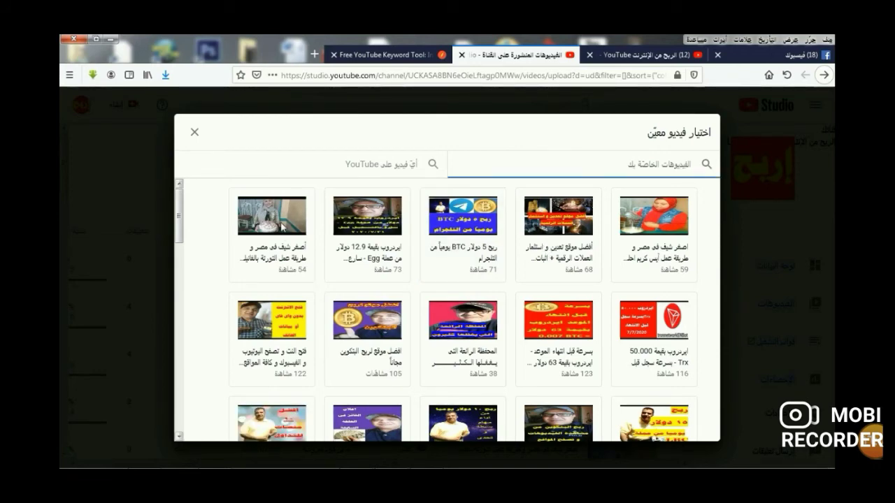
{"action": "scroll", "coordinate": [282, 226], "scroll_direction": "down", "scroll_amount": 10}
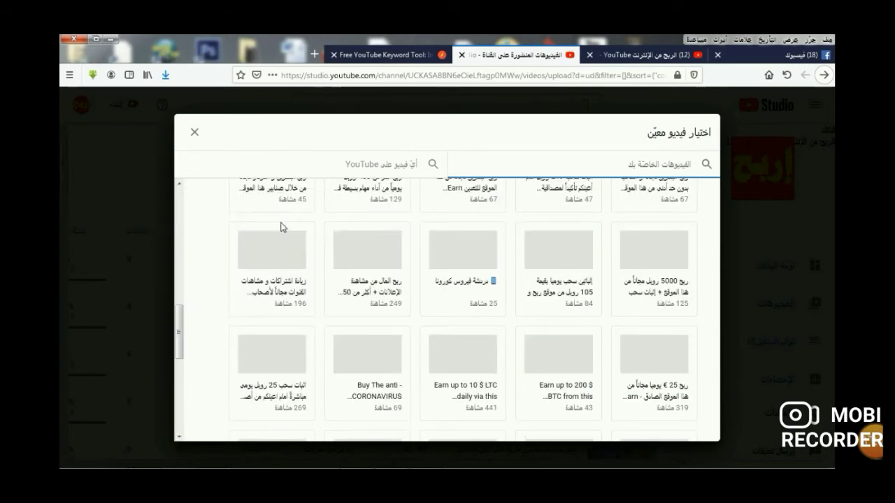
{"action": "left_click", "coordinate": [282, 225]}
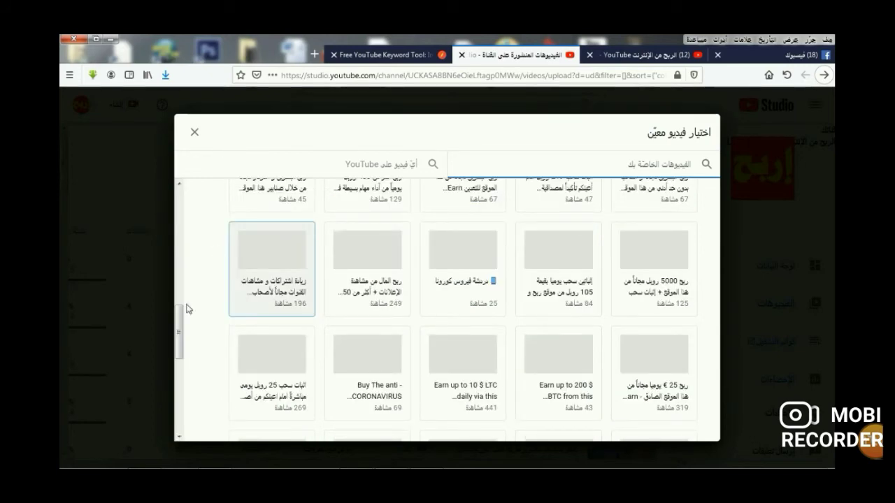
{"action": "scroll", "coordinate": [180, 259], "scroll_direction": "up", "scroll_amount": 1}
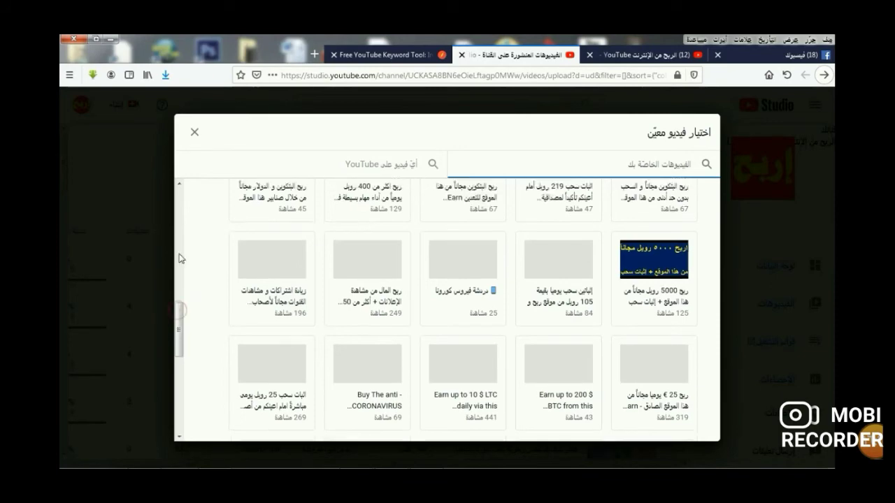
{"action": "scroll", "coordinate": [179, 255], "scroll_direction": "up", "scroll_amount": 5}
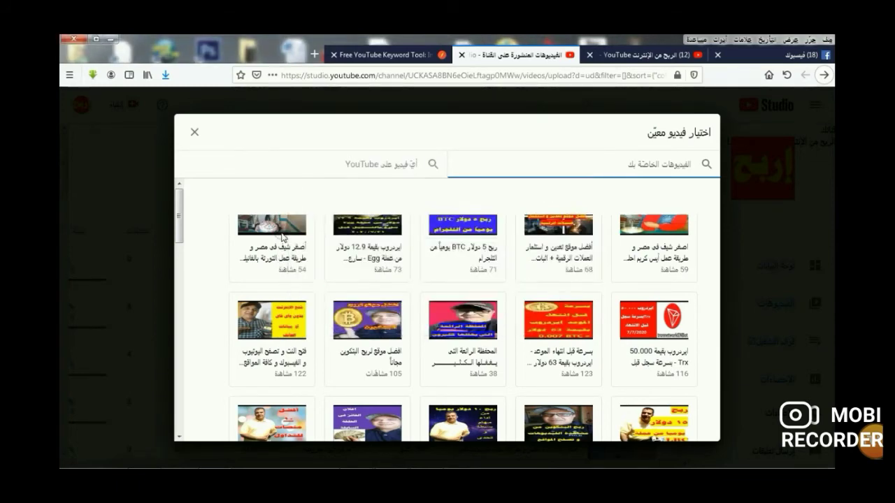
{"action": "left_click", "coordinate": [283, 237]}
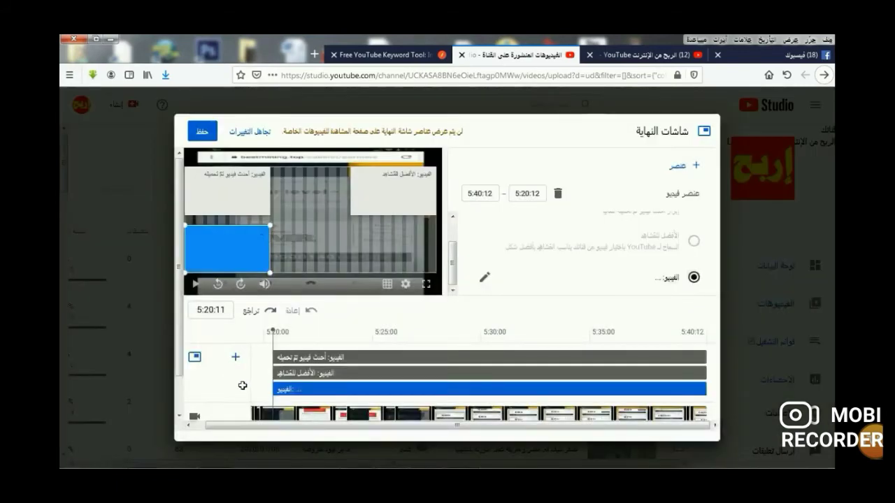
Answer the Windows performance notice by keeping the current color scheme, with the option to be asked again.
{"action": "mouse_move", "coordinate": [218, 467]}
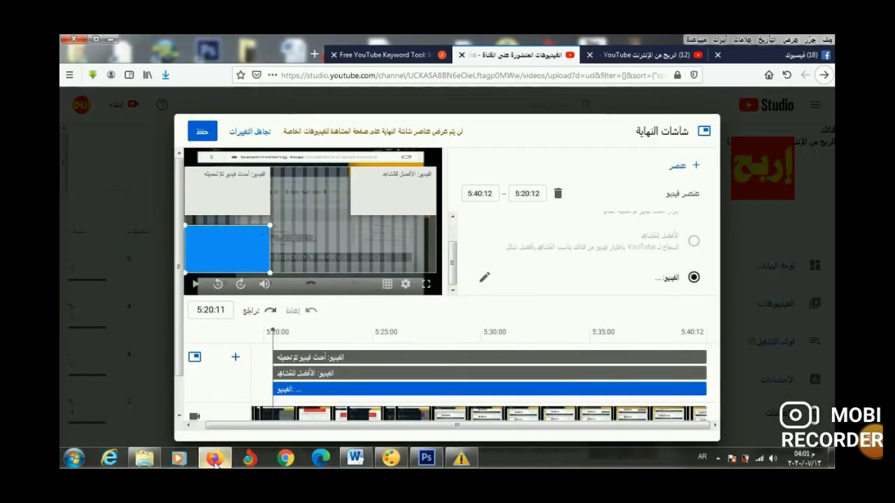
{"action": "left_click", "coordinate": [462, 461]}
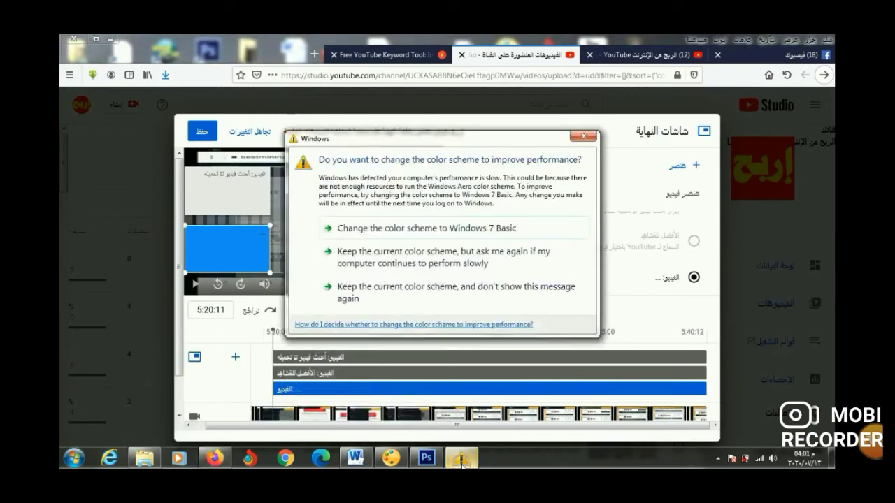
{"action": "left_click", "coordinate": [429, 256]}
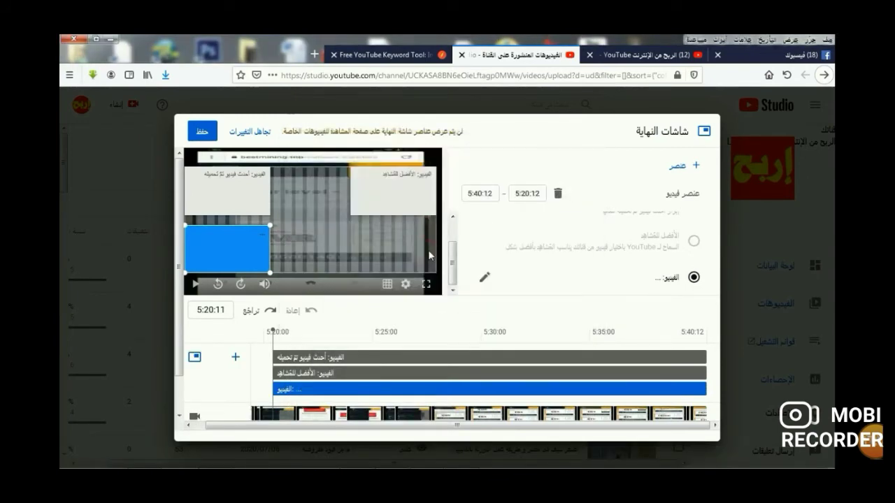
Add a subscribe element ("اشتراك") for the channel to the end screen and save the end screen.
{"action": "left_click", "coordinate": [235, 359]}
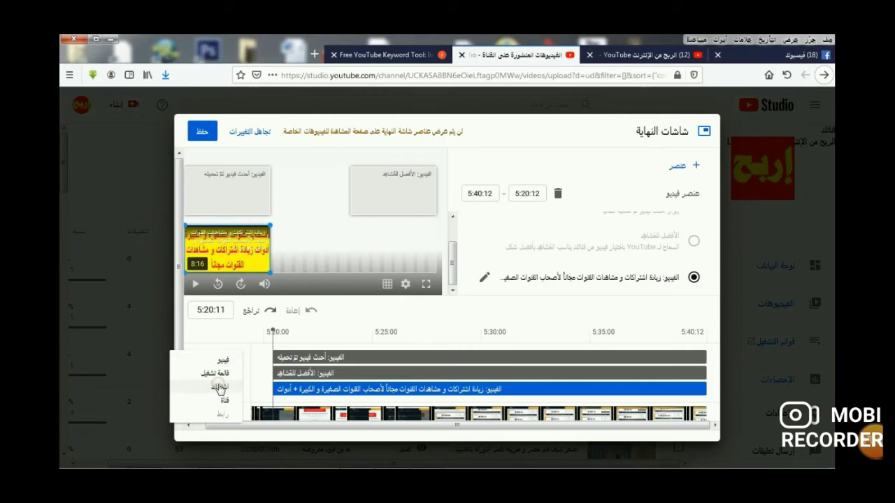
{"action": "left_click", "coordinate": [219, 389]}
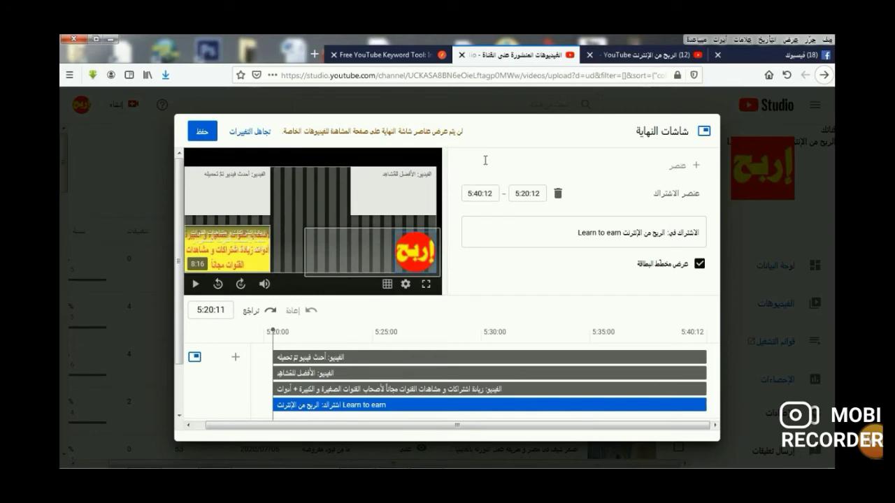
{"action": "left_click", "coordinate": [204, 136]}
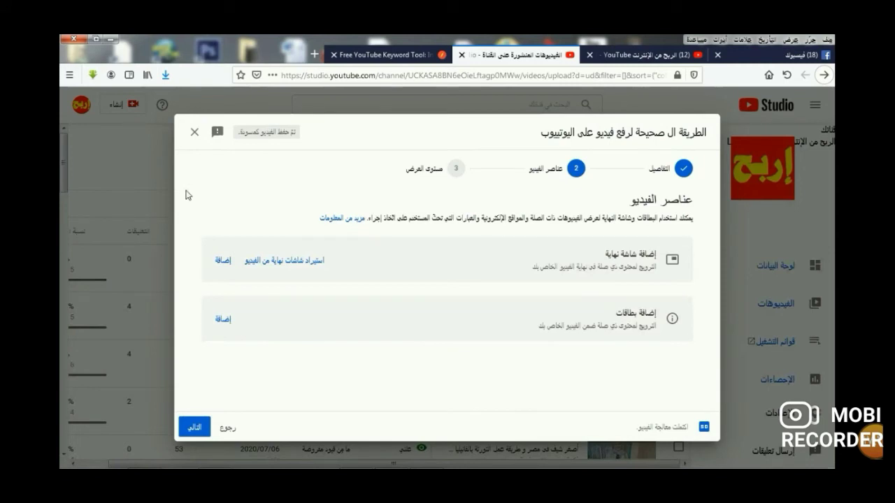
Add a video card promoting "ربح 5 دولار BTC يومياً من التلجرام" and place it at 0:30 on the timeline.
{"action": "left_click", "coordinate": [222, 321]}
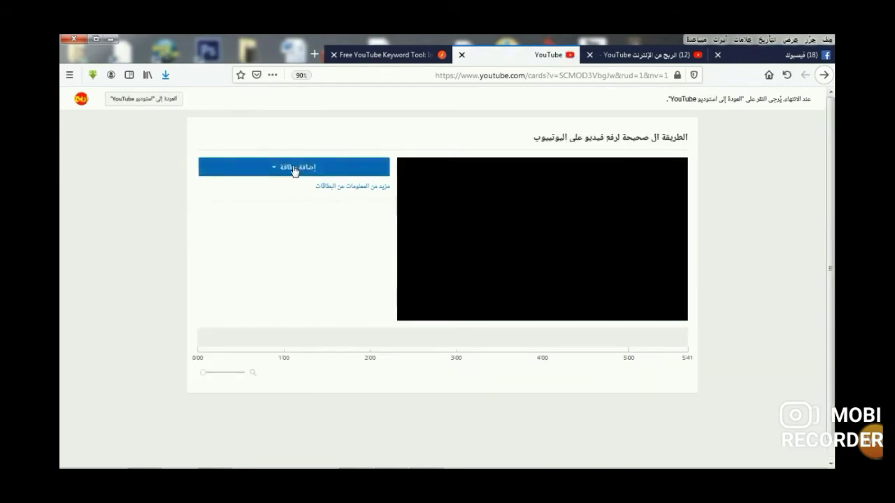
{"action": "left_click", "coordinate": [294, 171]}
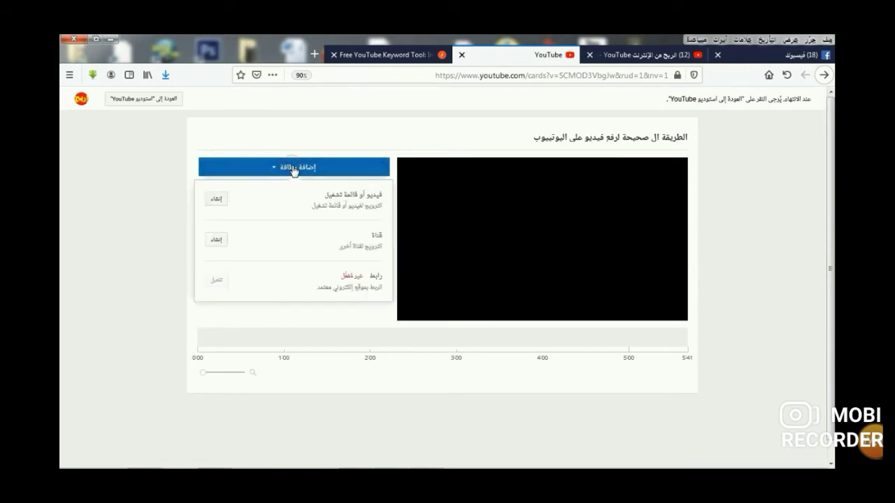
{"action": "left_click", "coordinate": [218, 199]}
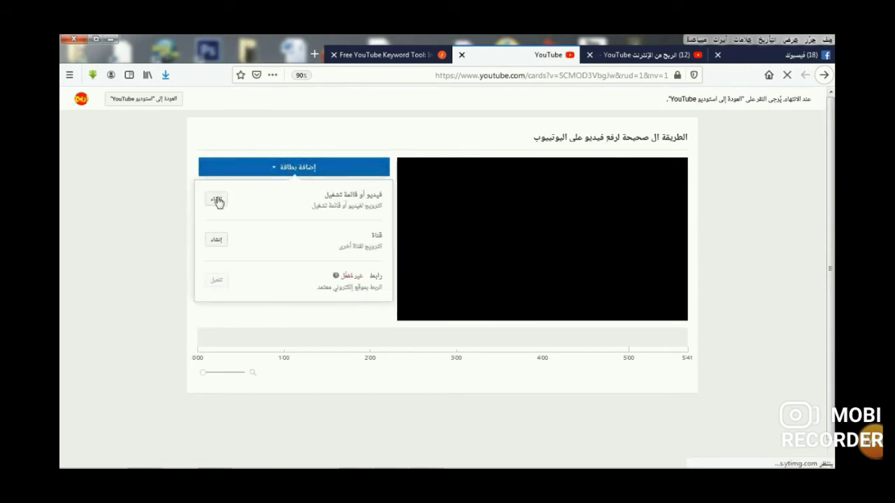
{"action": "left_click", "coordinate": [218, 200]}
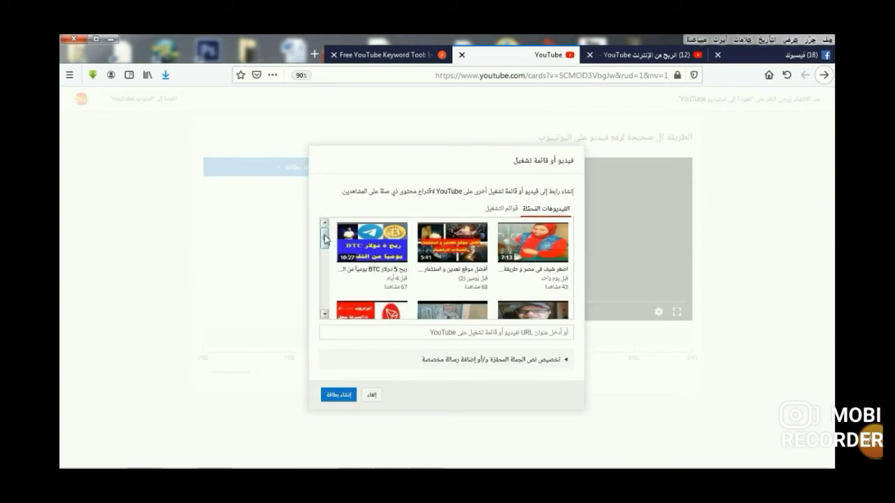
{"action": "left_click_drag", "start_coordinate": [325, 239], "coordinate": [323, 244]}
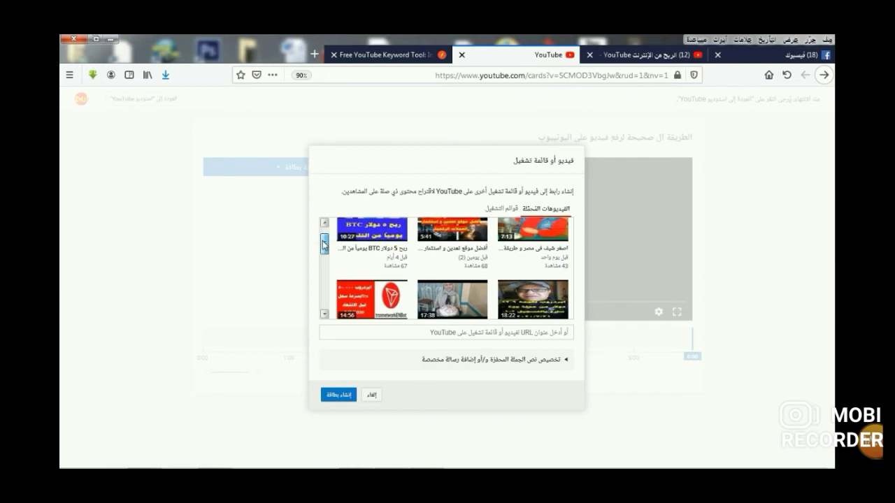
{"action": "left_click_drag", "start_coordinate": [324, 244], "coordinate": [322, 237]}
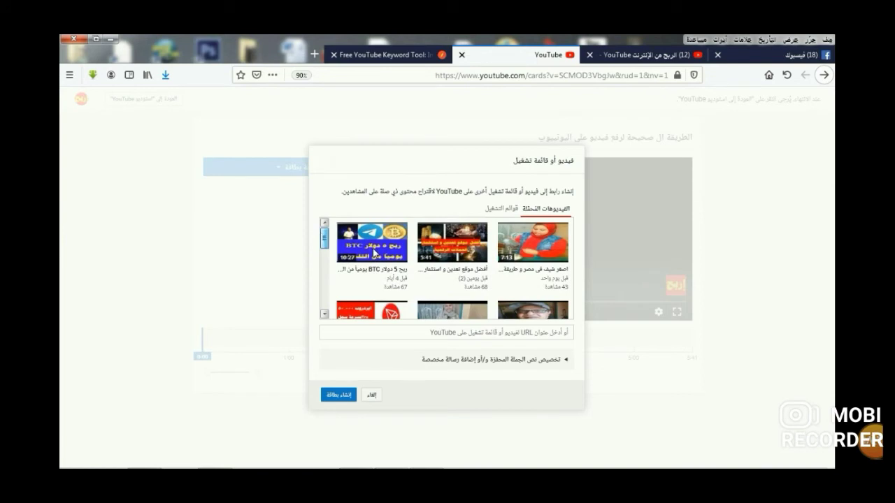
{"action": "left_click", "coordinate": [374, 254]}
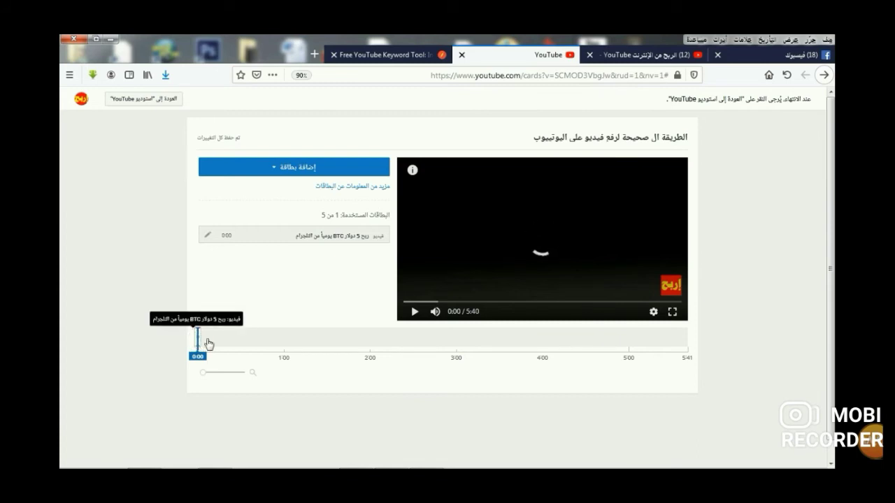
{"action": "left_click", "coordinate": [254, 349]}
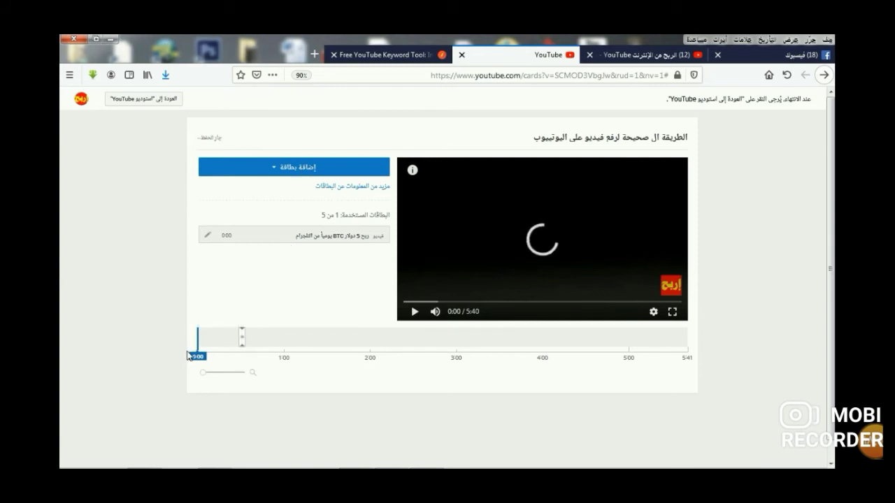
Add a second video card at 0:30 promoting the channel's 13:01 video "المحفظة الرائعة التى يغفلها الكثير".
{"action": "left_click", "coordinate": [299, 169]}
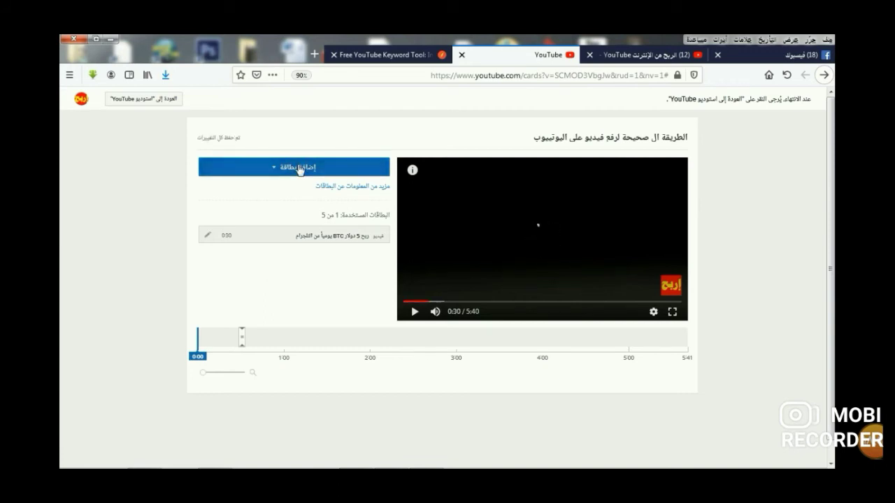
{"action": "left_click", "coordinate": [299, 170]}
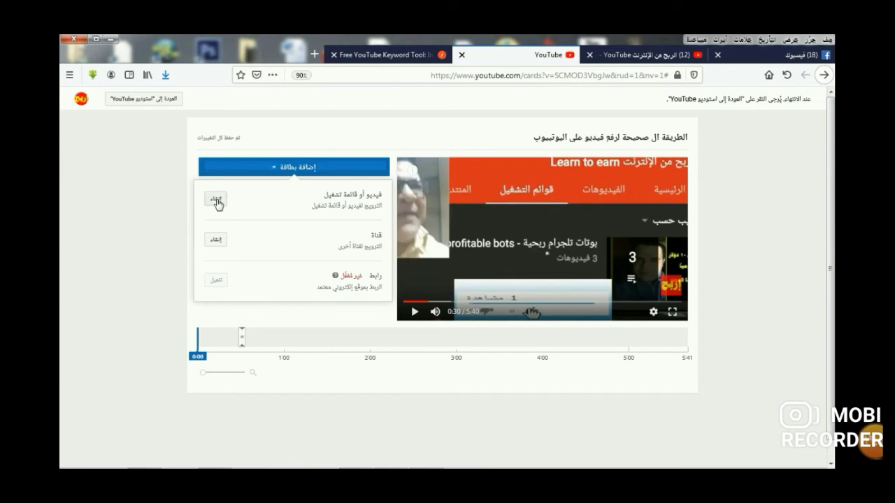
{"action": "left_click", "coordinate": [218, 200]}
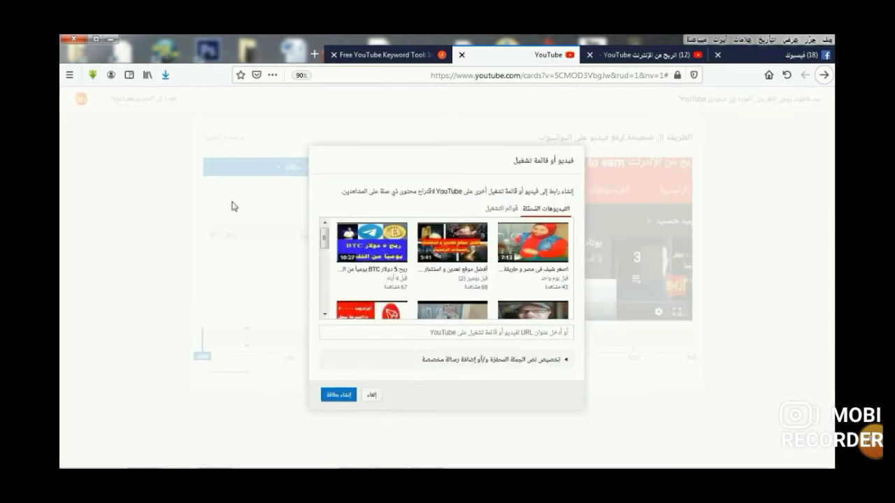
{"action": "left_click", "coordinate": [326, 283]}
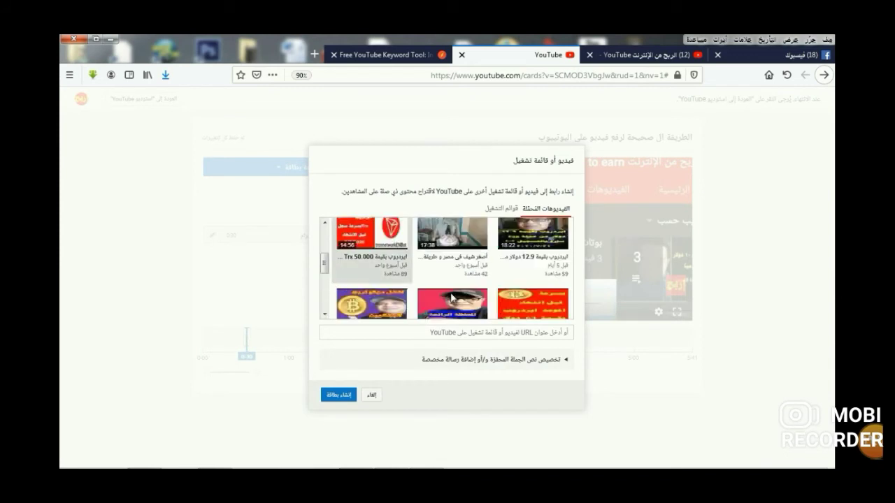
{"action": "scroll", "coordinate": [454, 303], "scroll_direction": "down", "scroll_amount": 1}
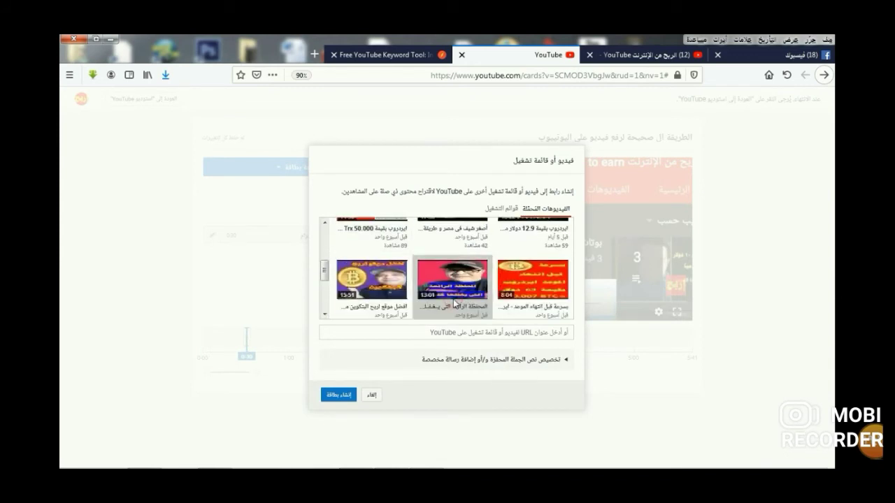
{"action": "left_click", "coordinate": [342, 396]}
{"action": "left_click", "coordinate": [338, 396]}
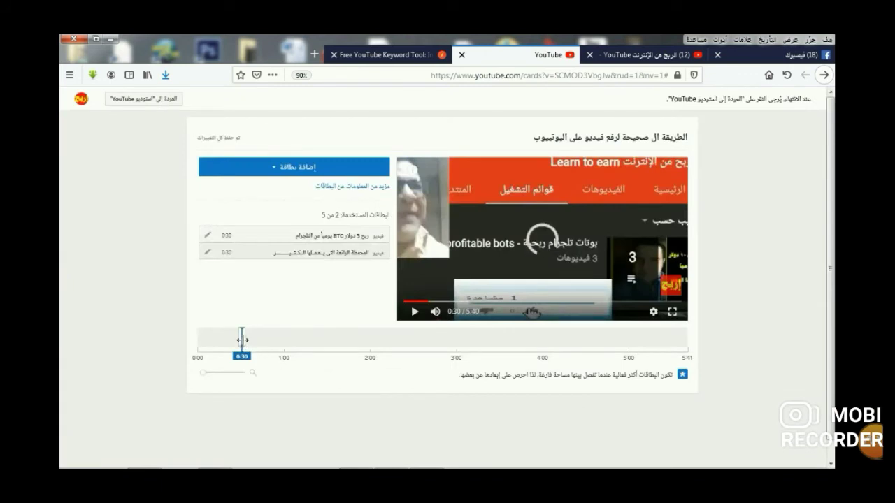
Add a third video card at 1:54 promoting "بسرعة قبل انتهاء الموعد - ايردروب بقيمة 63 دولار".
{"action": "left_click", "coordinate": [309, 347]}
{"action": "left_click", "coordinate": [362, 342]}
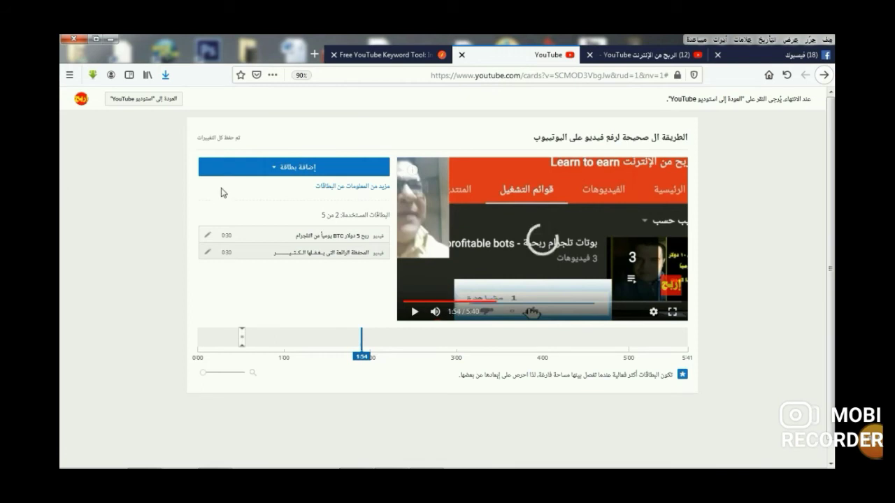
{"action": "left_click", "coordinate": [308, 171]}
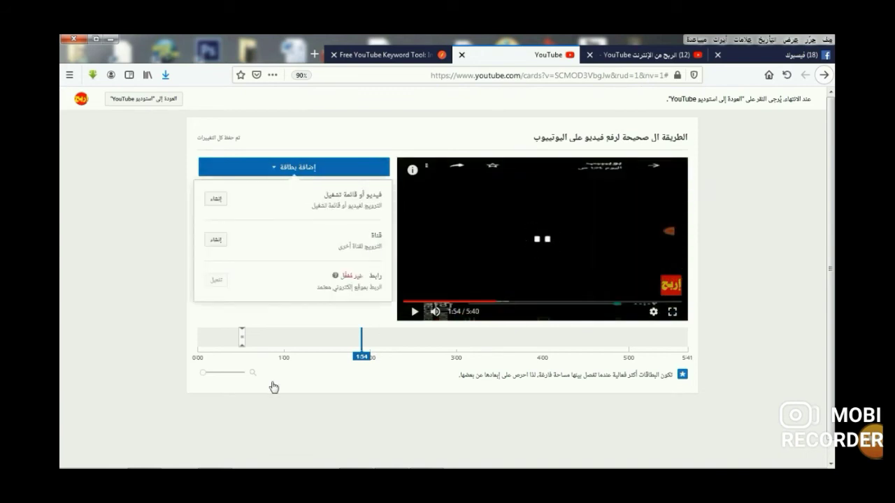
{"action": "left_click", "coordinate": [216, 202]}
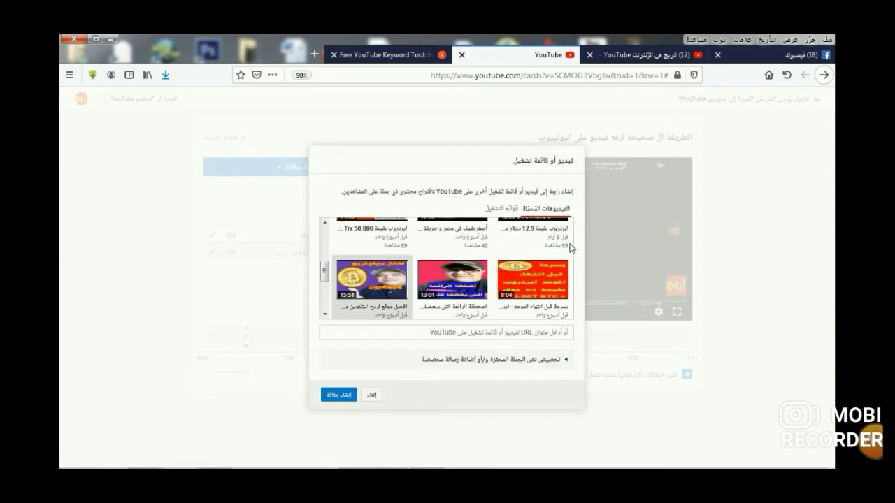
{"action": "left_click", "coordinate": [547, 284]}
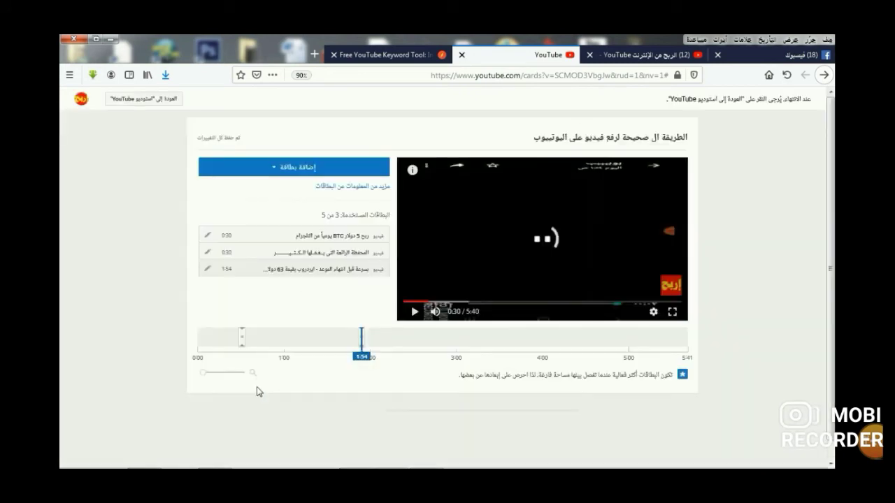
Move the third card, the 63 dollar airdrop video, to about 0:57 on the timeline.
{"action": "left_click", "coordinate": [363, 343]}
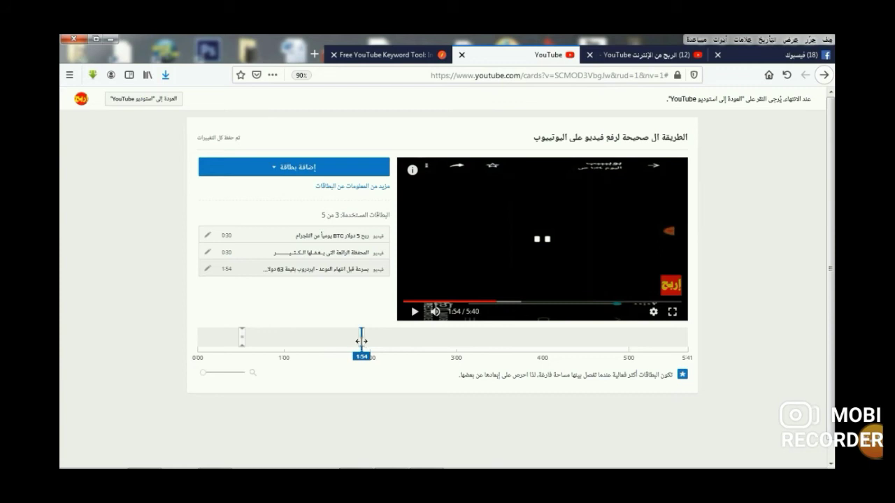
{"action": "left_click_drag", "start_coordinate": [362, 341], "coordinate": [461, 353]}
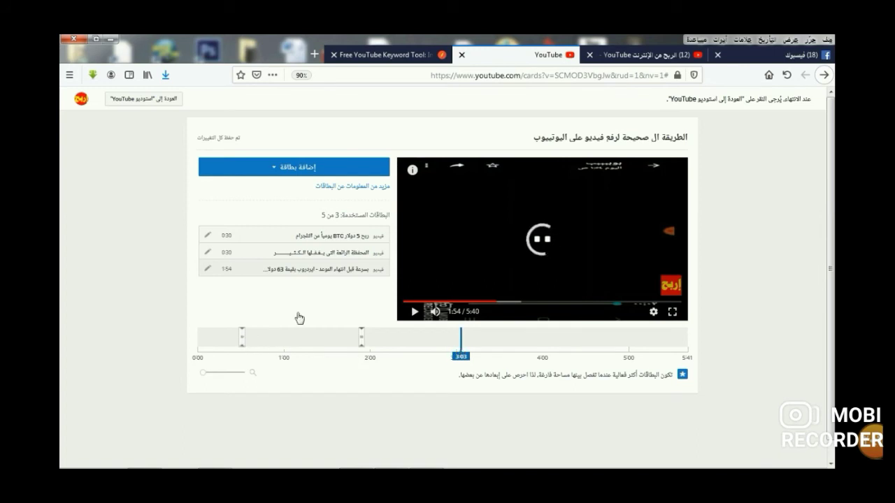
{"action": "left_click", "coordinate": [362, 343]}
{"action": "left_click_drag", "start_coordinate": [312, 340], "coordinate": [280, 343]}
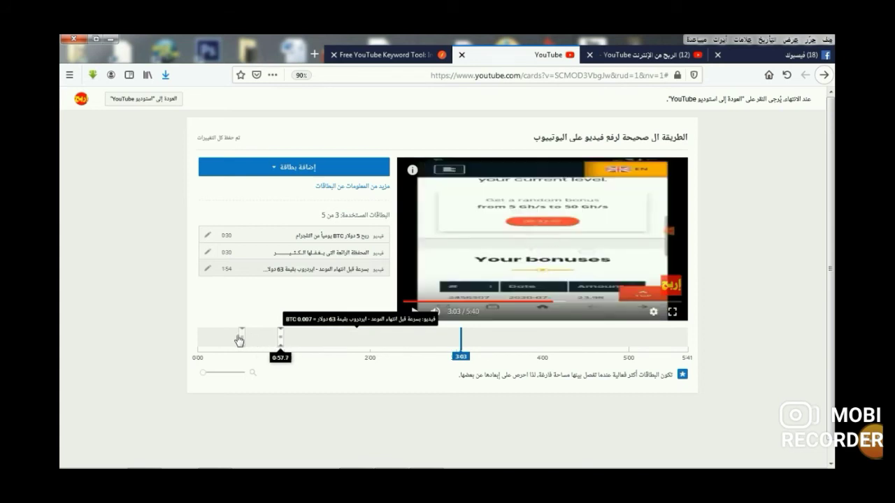
Add a fourth video card at 2:00 promoting "الربح من الانترنت | ربح 15 دولار مجاناً يوميا من عملة LBC".
{"action": "left_click", "coordinate": [300, 170]}
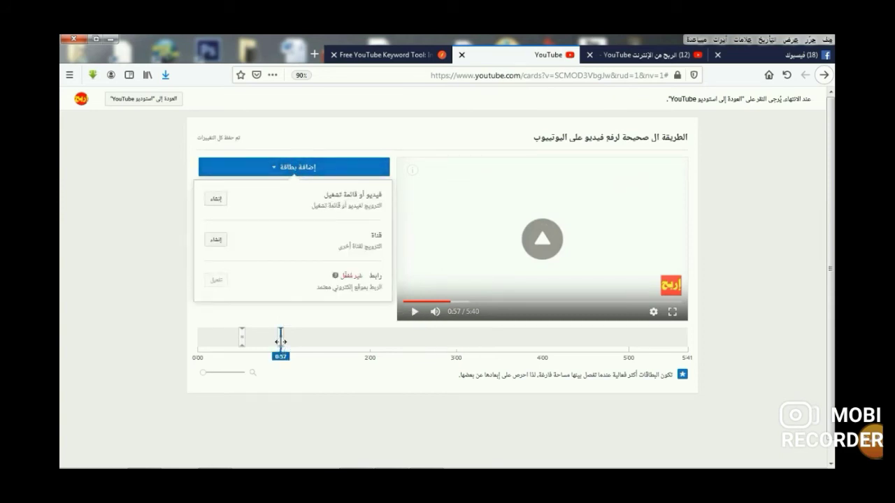
{"action": "left_click_drag", "start_coordinate": [280, 342], "coordinate": [370, 349]}
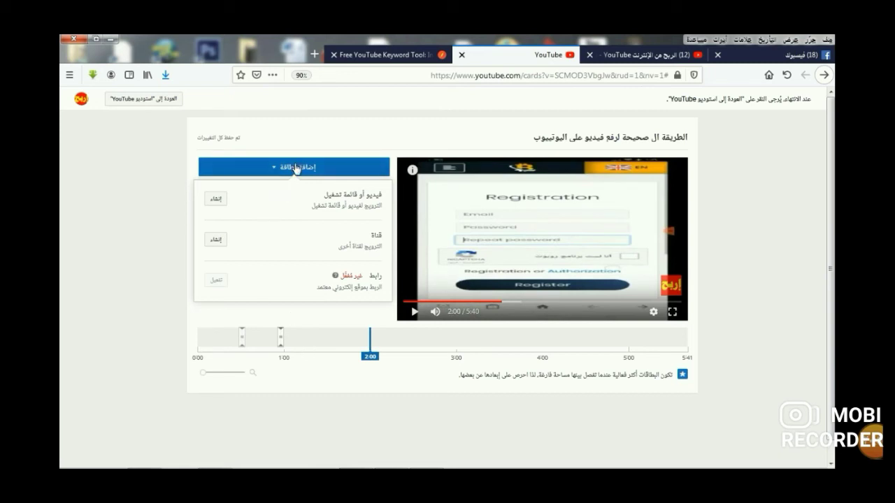
{"action": "left_click", "coordinate": [296, 168]}
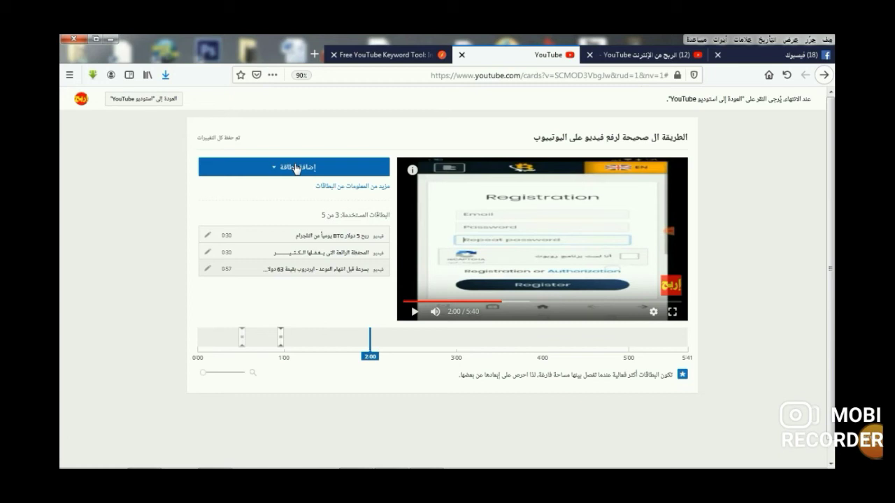
{"action": "left_click", "coordinate": [299, 170]}
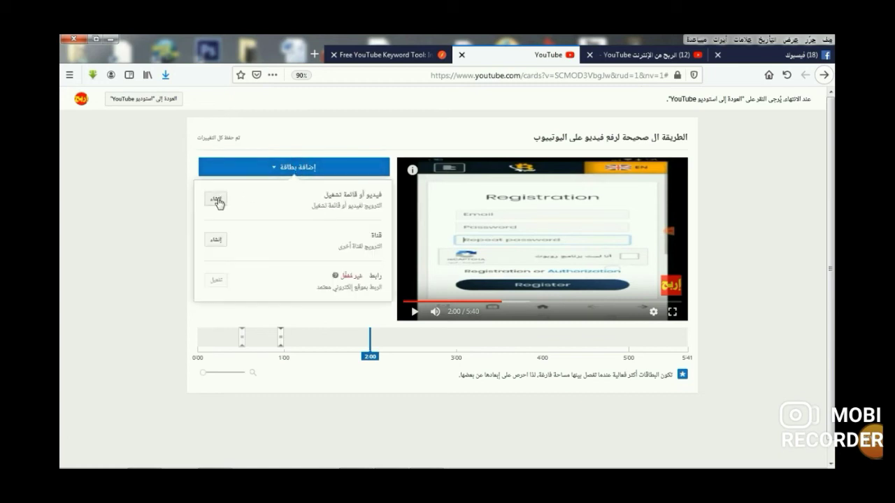
{"action": "left_click", "coordinate": [217, 201]}
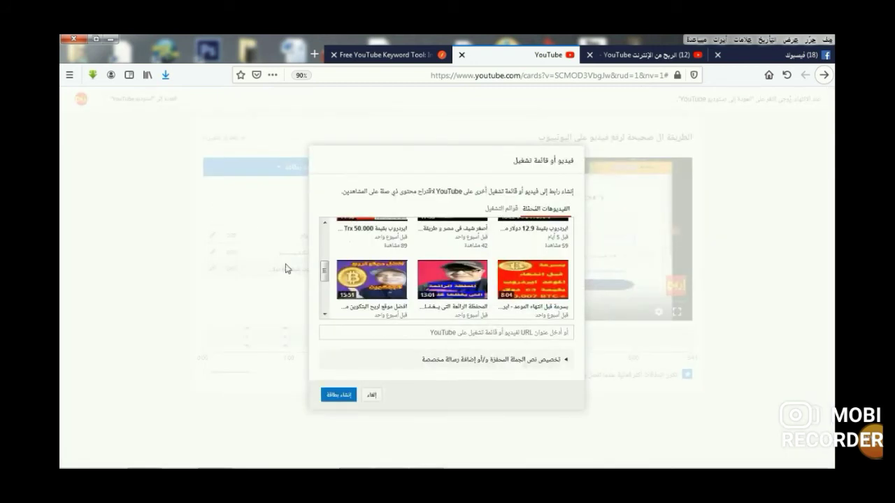
{"action": "scroll", "coordinate": [325, 299], "scroll_direction": "down", "scroll_amount": 3}
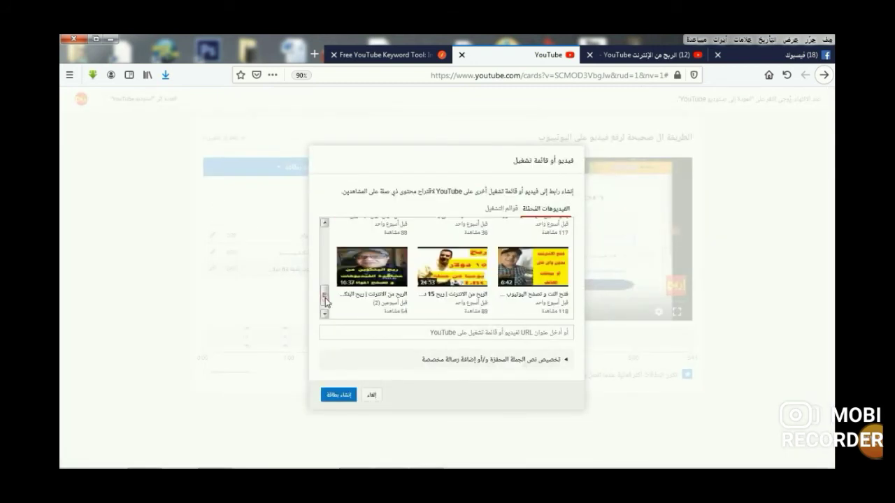
{"action": "left_click", "coordinate": [452, 266]}
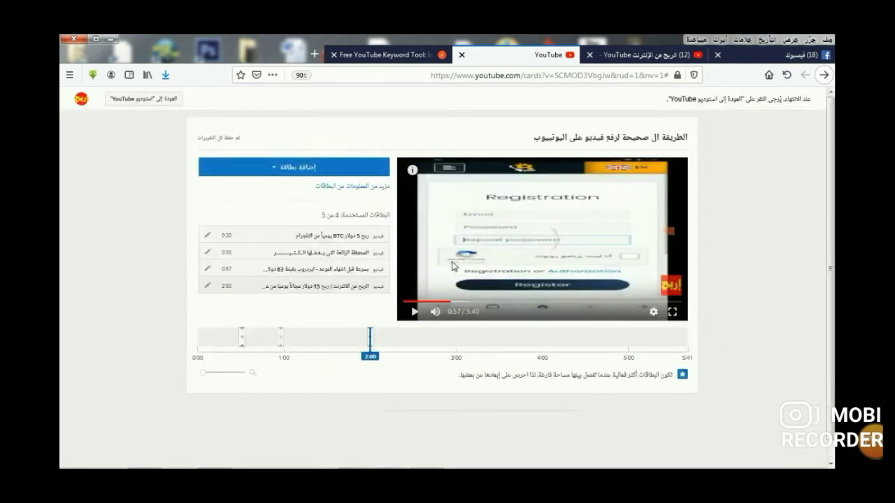
Move the fourth card, the 15 dollar LBC video, to 3:01 on the timeline.
{"action": "left_click", "coordinate": [370, 340]}
{"action": "left_click", "coordinate": [458, 341]}
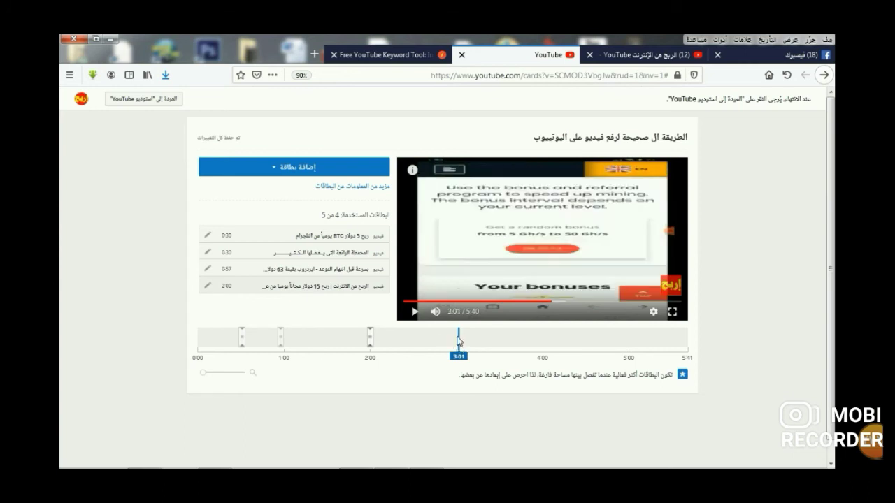
{"action": "left_click_drag", "start_coordinate": [459, 337], "coordinate": [547, 343]}
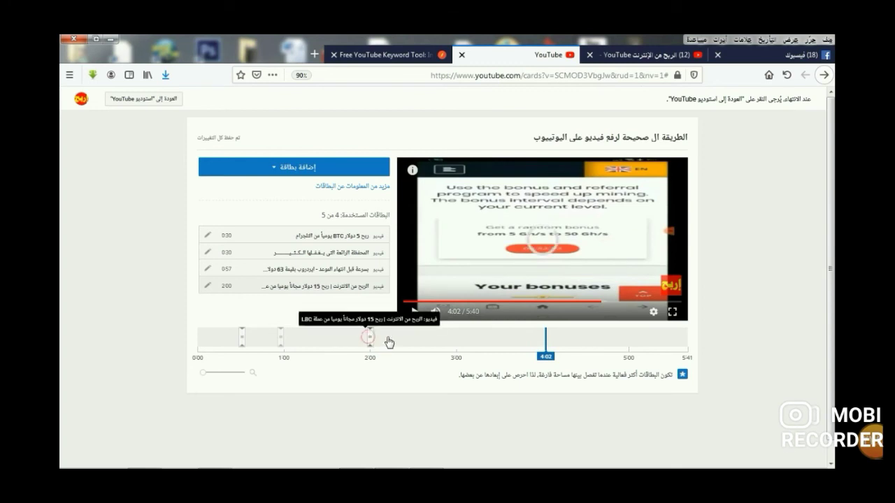
{"action": "left_click_drag", "start_coordinate": [449, 352], "coordinate": [458, 354]}
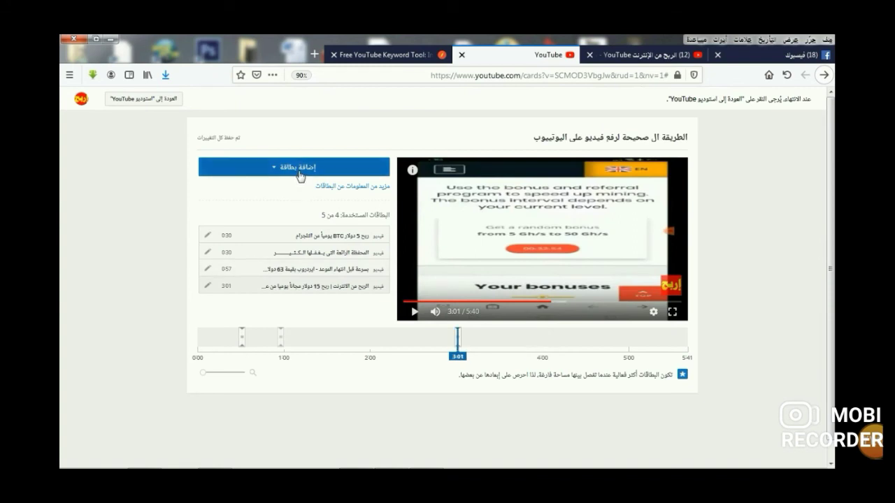
Add a fifth video card at 3:01 promoting "الربح من الانترنت | ربح البتكوين من تصفح المواقع و مشاهدة الفيديوهات".
{"action": "left_click", "coordinate": [299, 175]}
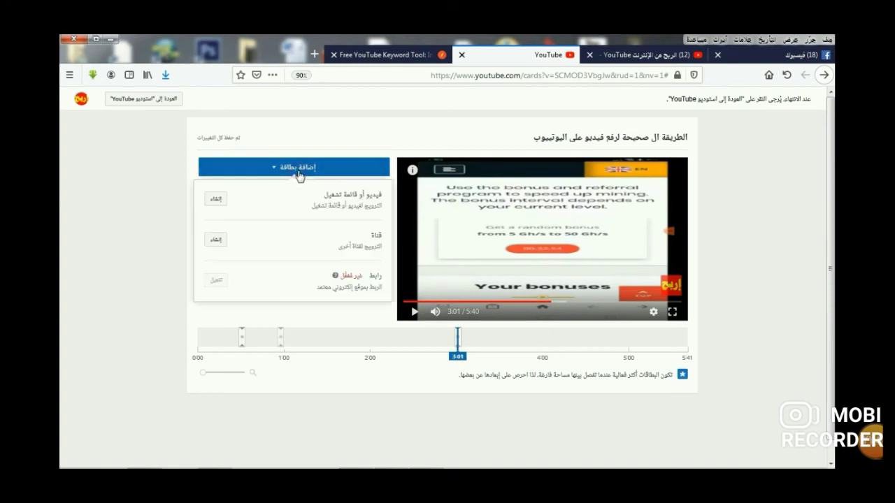
{"action": "left_click", "coordinate": [218, 199]}
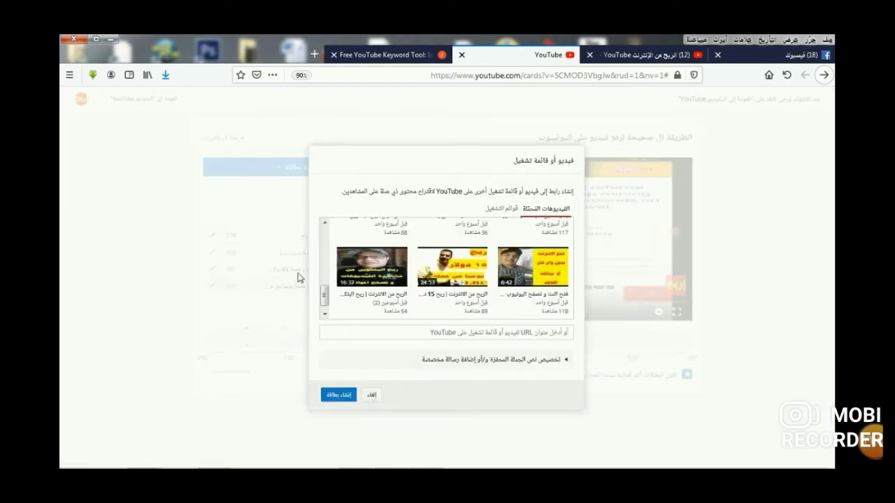
{"action": "left_click", "coordinate": [372, 273]}
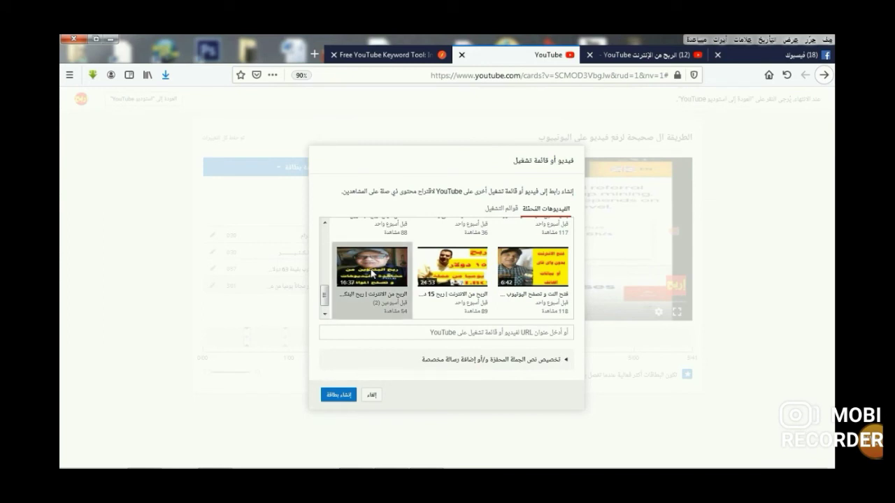
{"action": "left_click", "coordinate": [371, 273]}
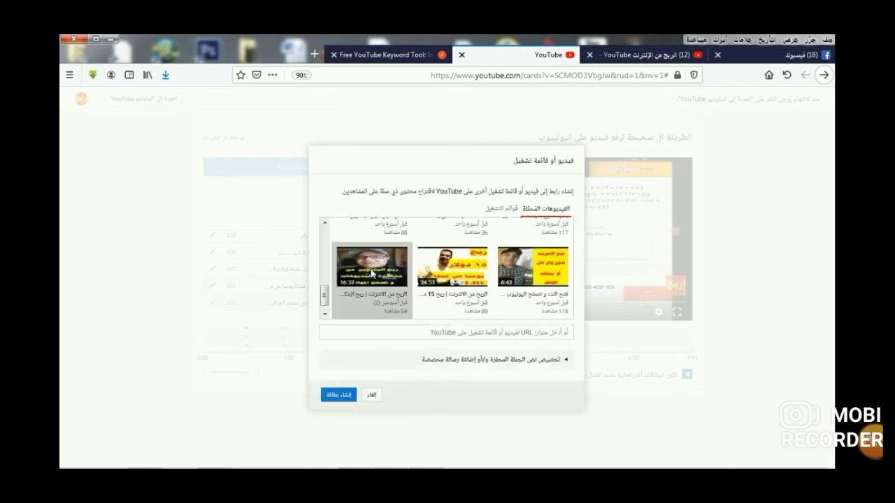
{"action": "left_click", "coordinate": [326, 396]}
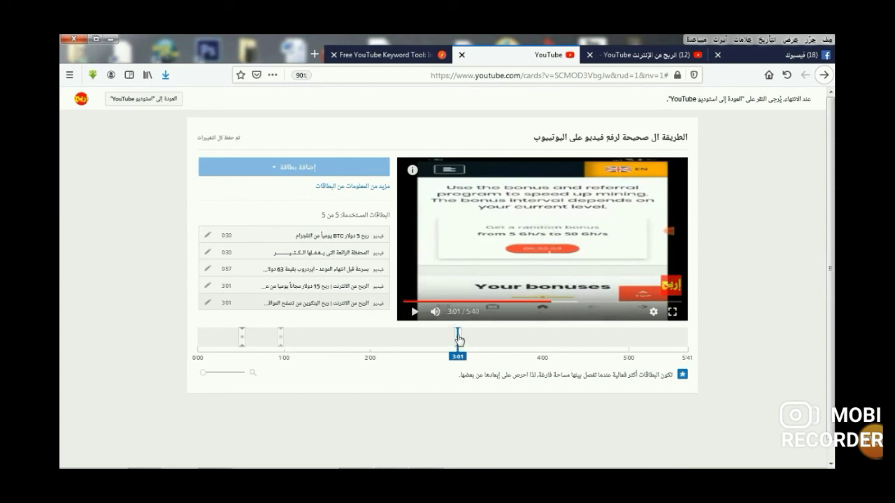
Move the fifth card, the Bitcoin browsing video, to 1:57 and set the timeline playhead at 5:00.
{"action": "left_click", "coordinate": [620, 350]}
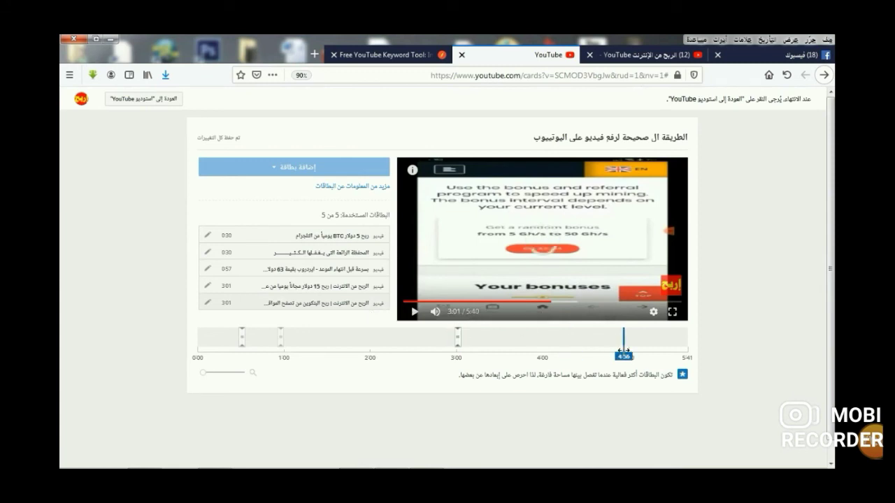
{"action": "left_click", "coordinate": [629, 354]}
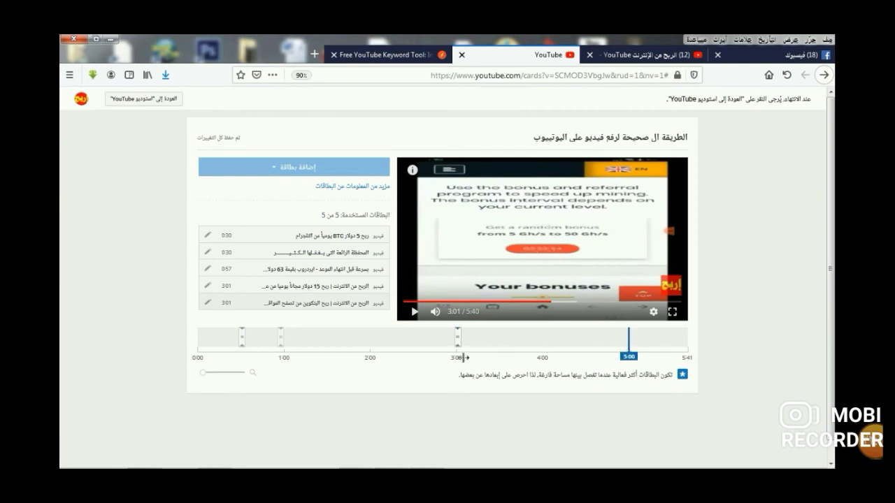
{"action": "left_click", "coordinate": [457, 343]}
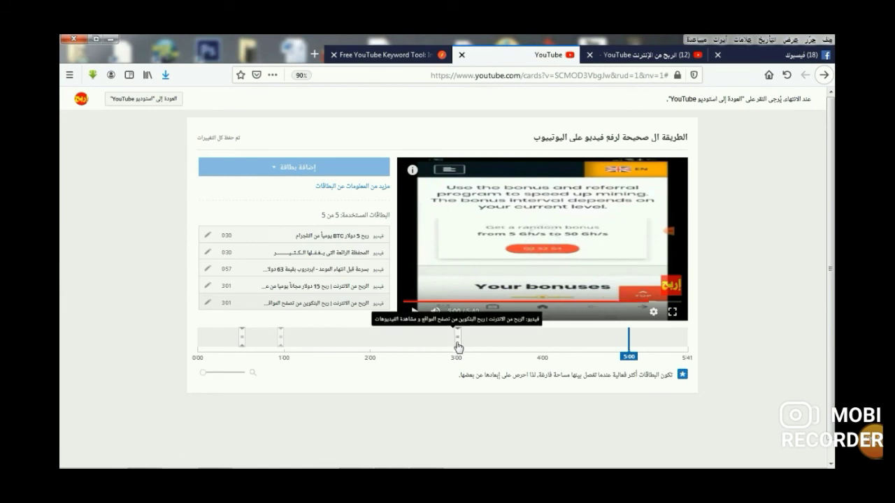
{"action": "left_click_drag", "start_coordinate": [404, 350], "coordinate": [367, 346]}
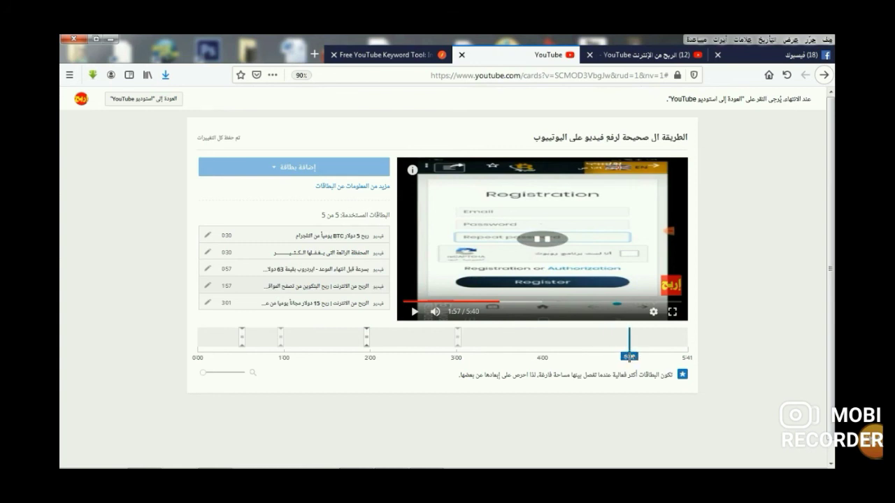
{"action": "left_click", "coordinate": [629, 358]}
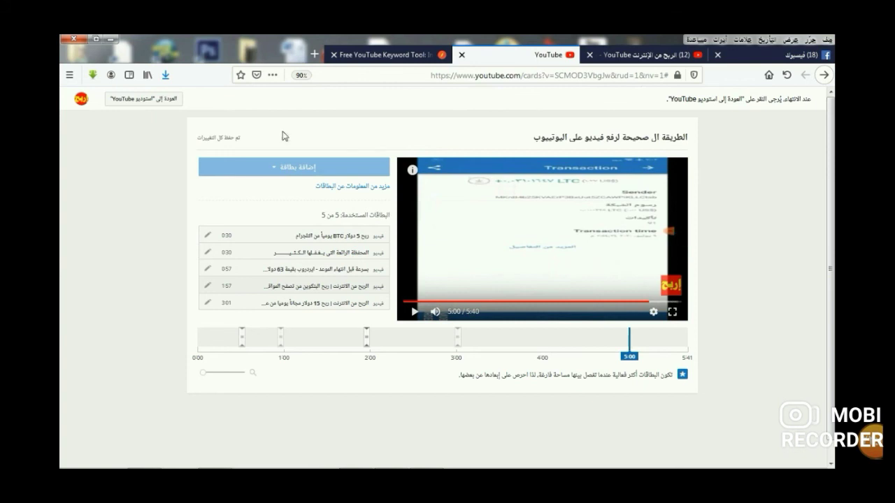
Return to YouTube Studio from the cards editor and answer the browser's slow-page notice by choosing to wait.
{"action": "left_click", "coordinate": [154, 106]}
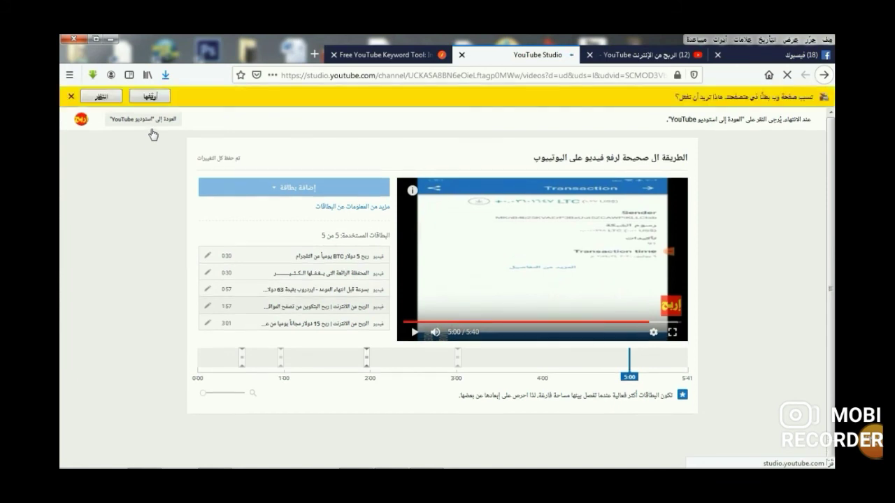
{"action": "left_click", "coordinate": [103, 97]}
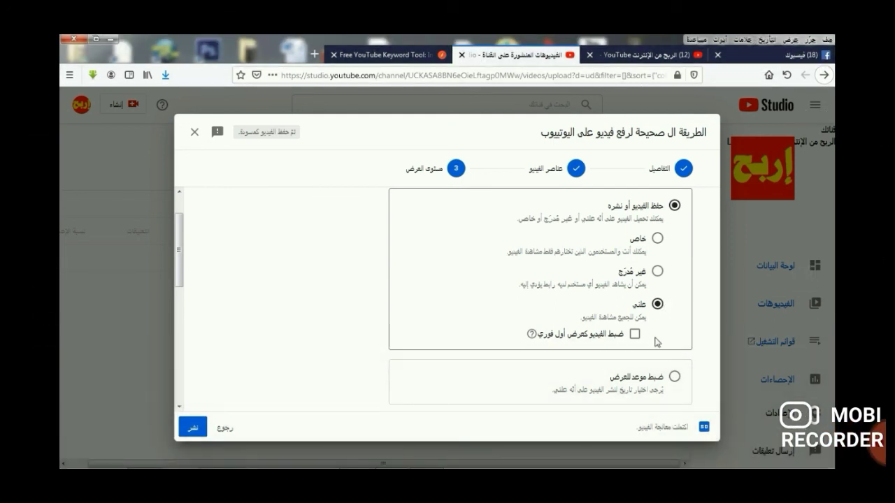
Try the instant premiere option and scheduled publishing for the video, and keep the current Windows color scheme with the ask-again choice.
{"action": "left_click", "coordinate": [635, 336]}
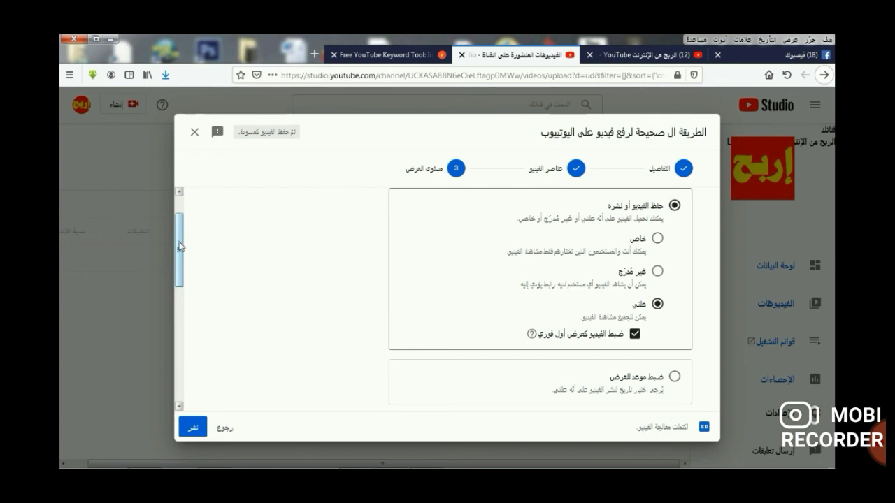
{"action": "left_click_drag", "start_coordinate": [179, 246], "coordinate": [181, 265]}
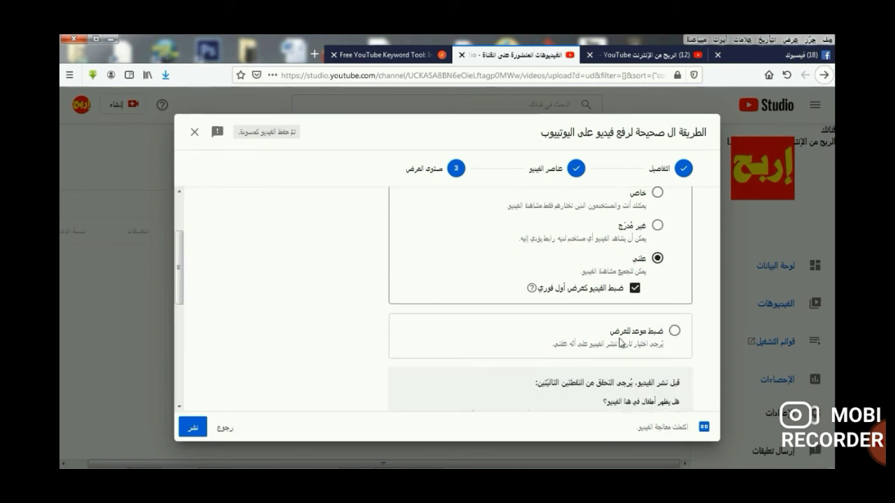
{"action": "left_click", "coordinate": [673, 333]}
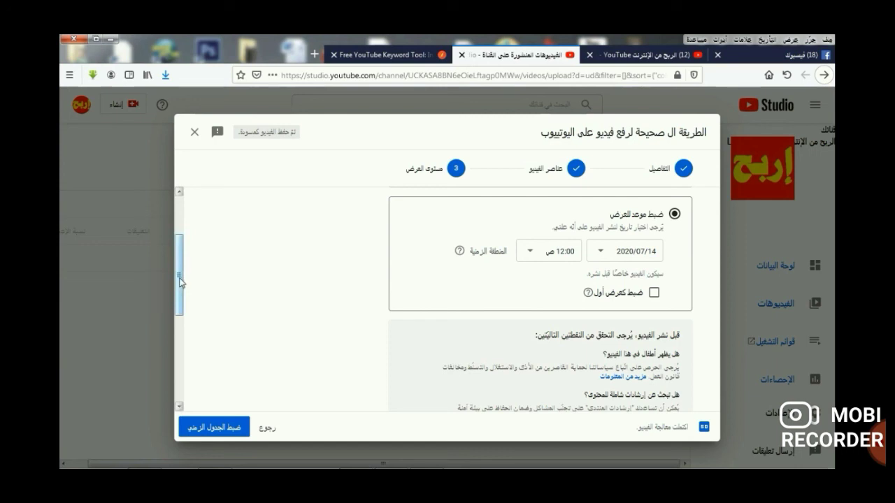
{"action": "left_click_drag", "start_coordinate": [179, 274], "coordinate": [175, 253]}
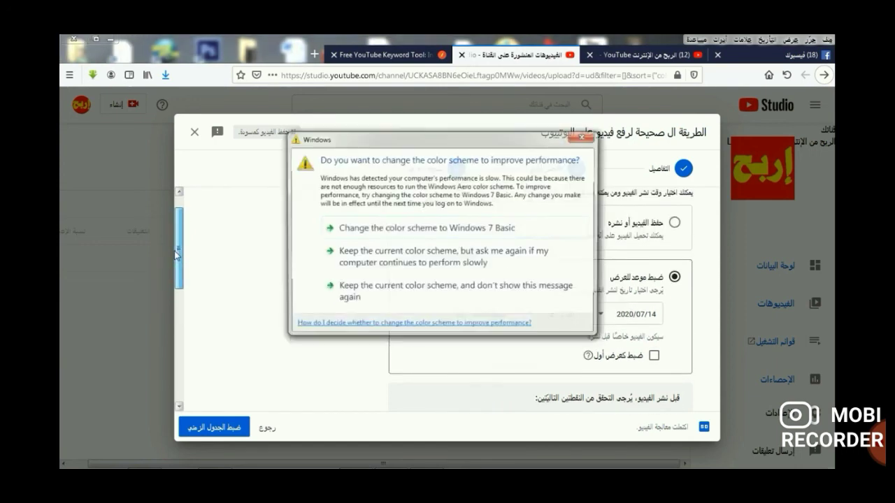
{"action": "left_click", "coordinate": [446, 261]}
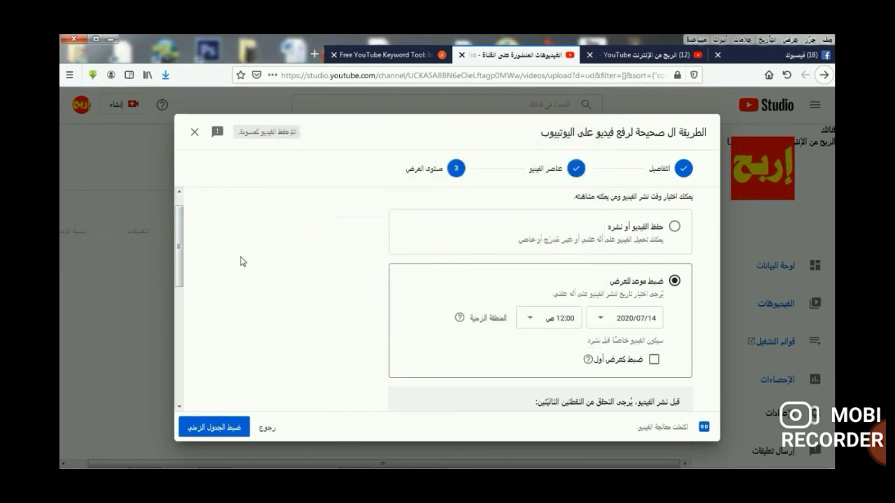
Switch the video back from scheduled to direct publishing as public, with the instant premiere option turned off.
{"action": "left_click", "coordinate": [674, 227]}
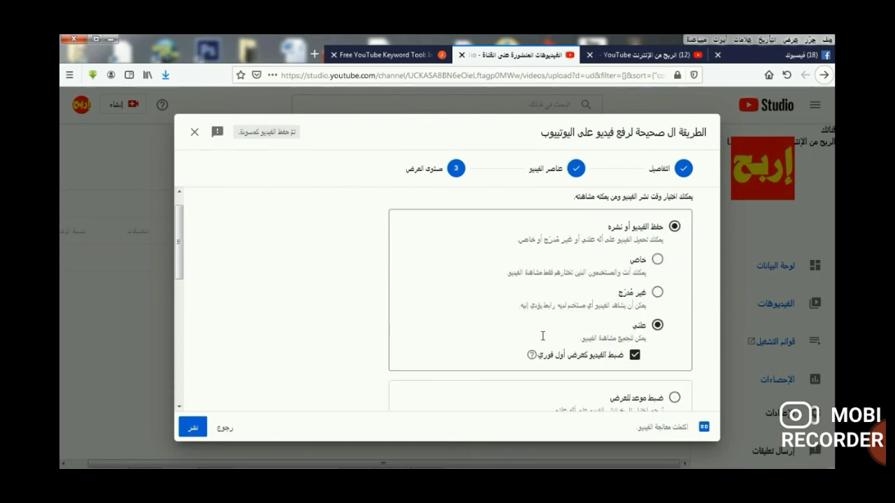
{"action": "left_click", "coordinate": [634, 357]}
{"action": "left_click_drag", "start_coordinate": [178, 270], "coordinate": [194, 404]}
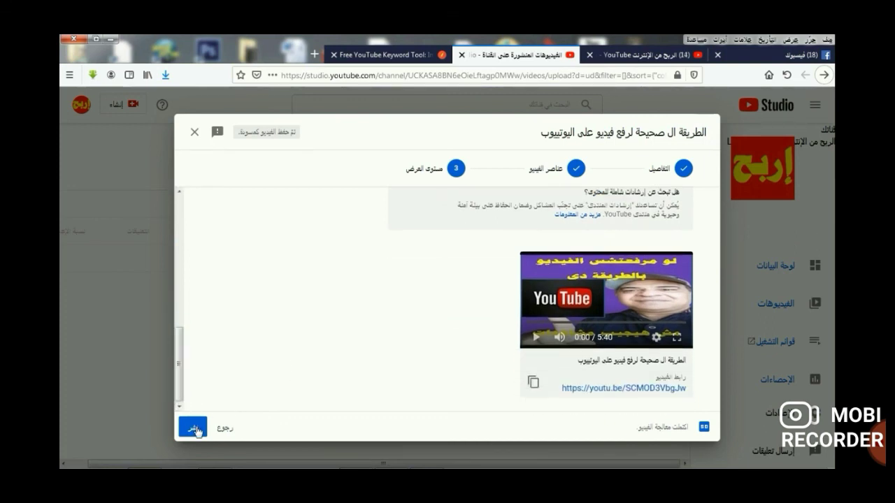